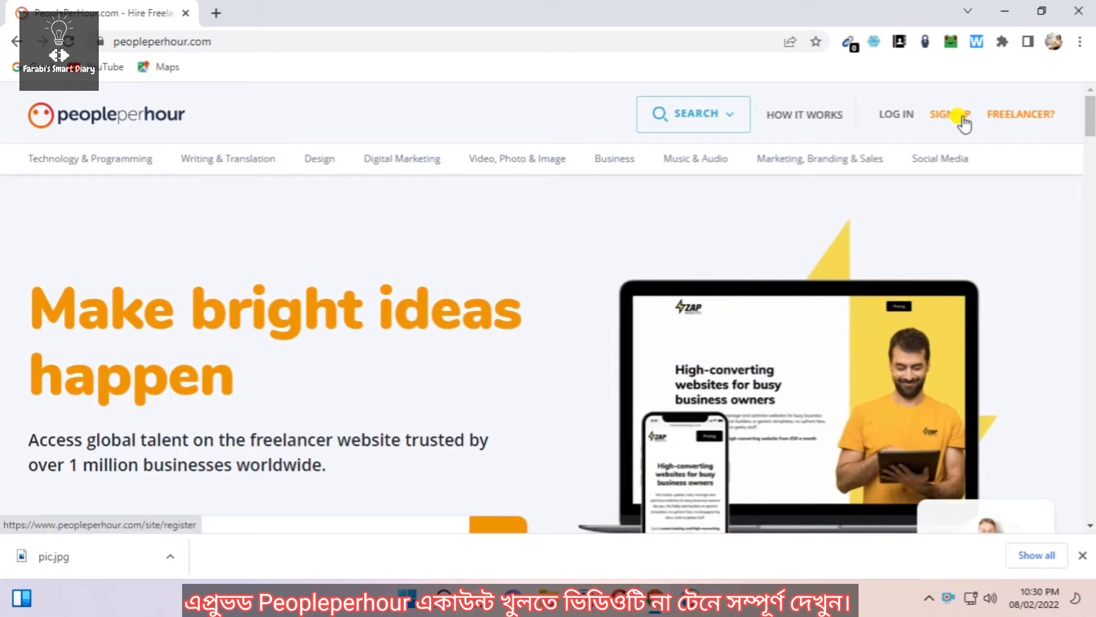
Begin a new PeoplePerHour account as a freelancer, signing up with e-mail
click(945, 117)
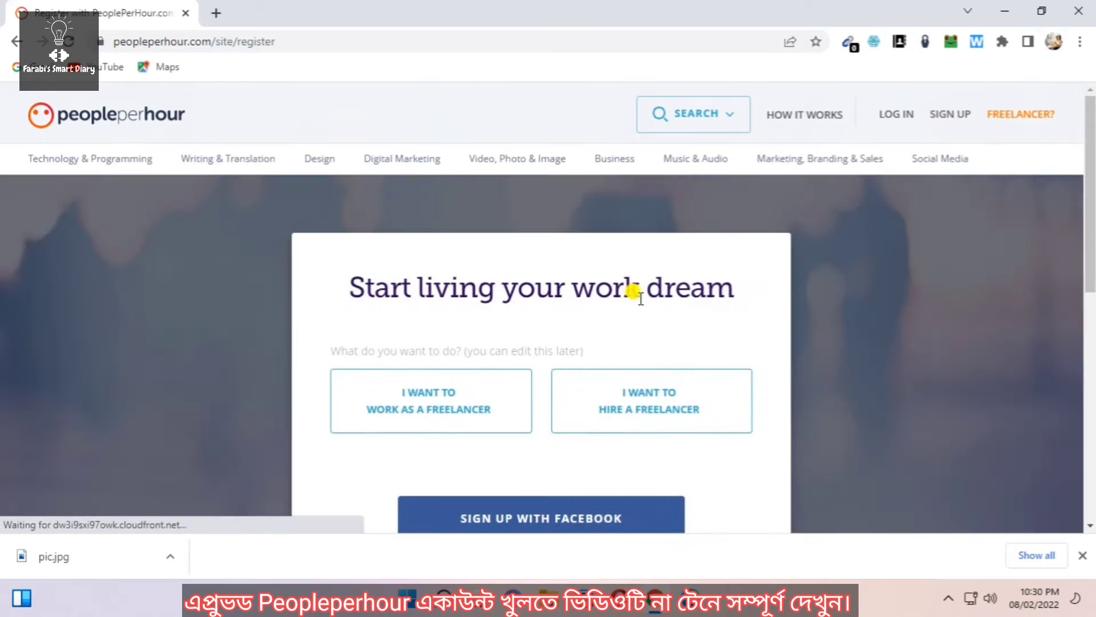
scroll(651, 300, down, 1)
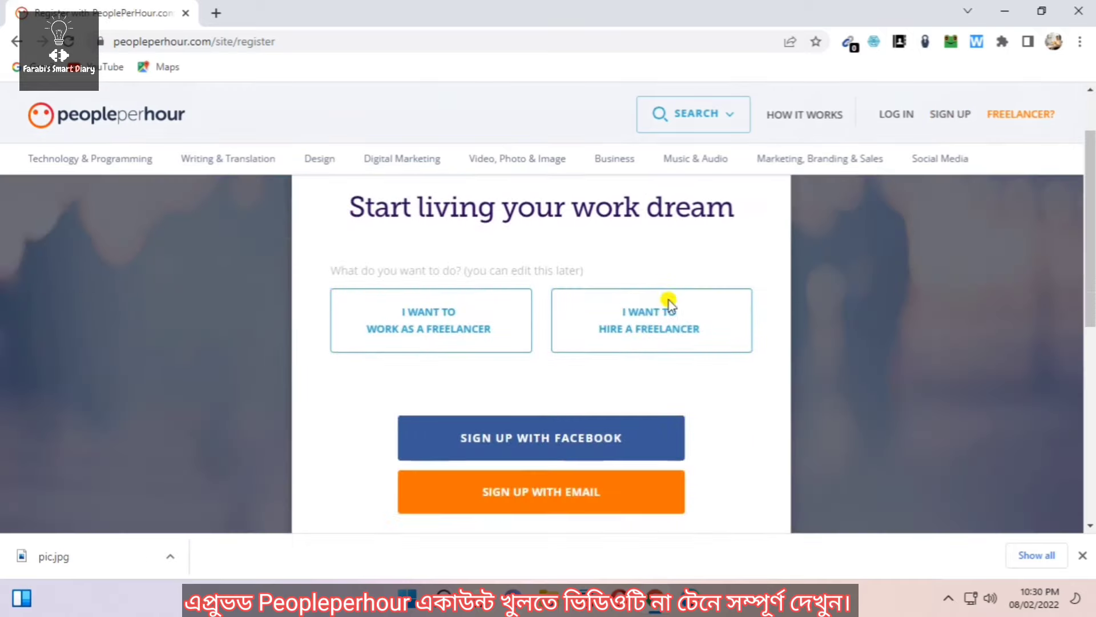
click(449, 329)
scroll(448, 329, down, 1)
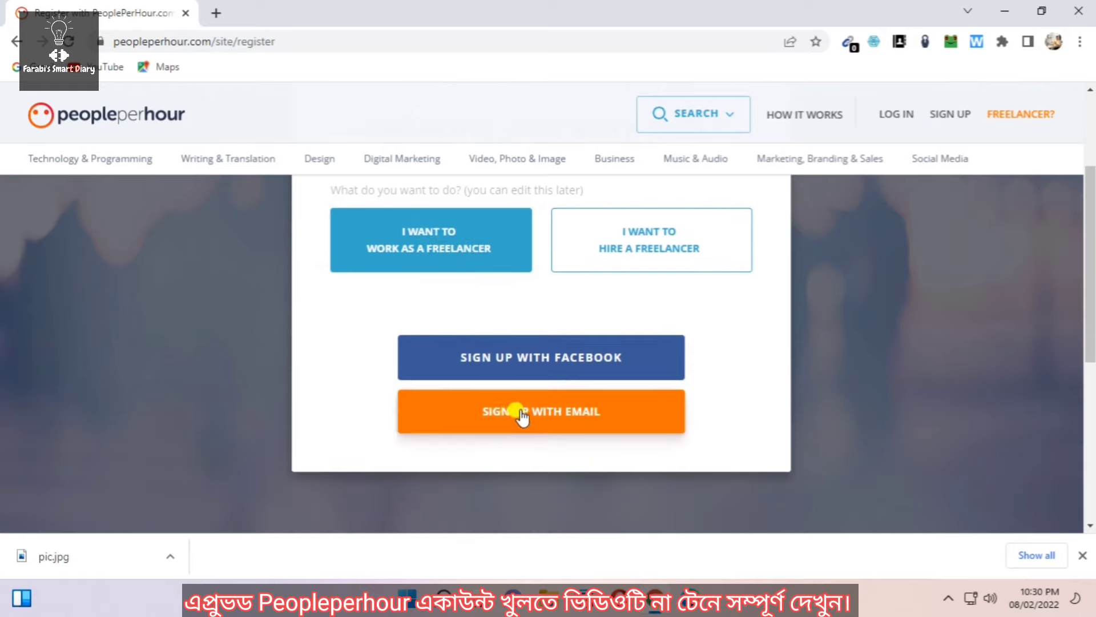
click(547, 411)
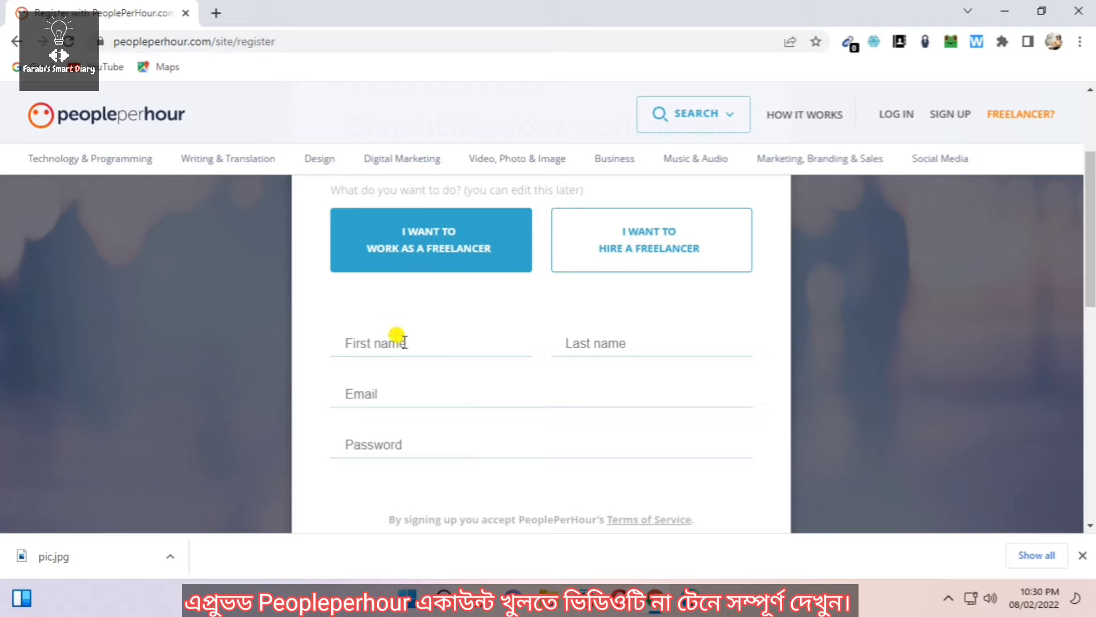
Enter the freelancer's first name and last name on the sign-up form
click(462, 342)
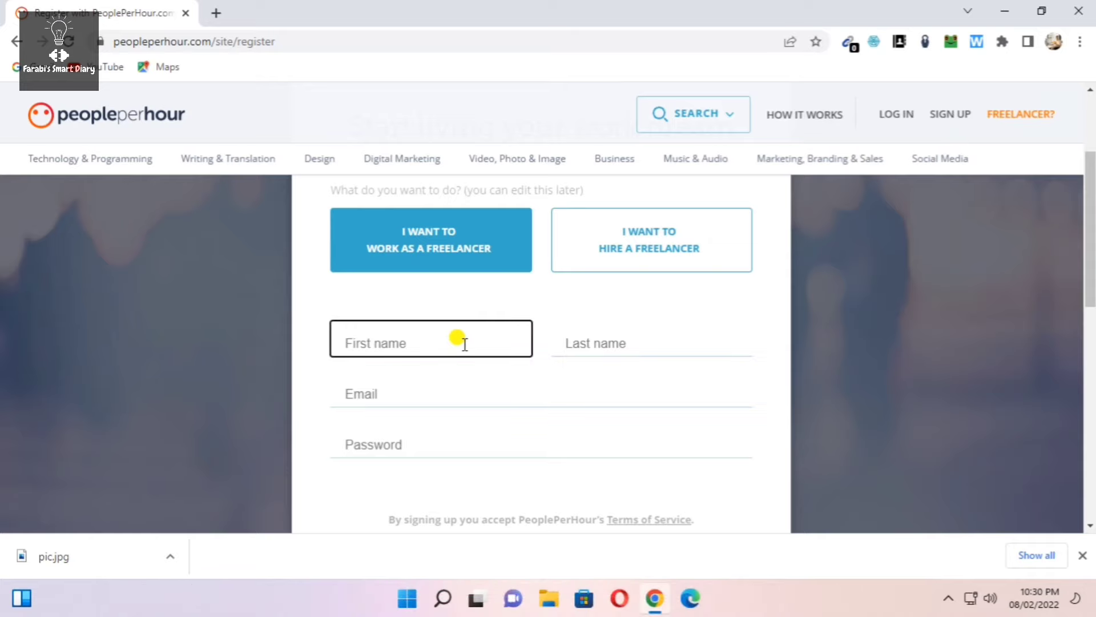
click(608, 343)
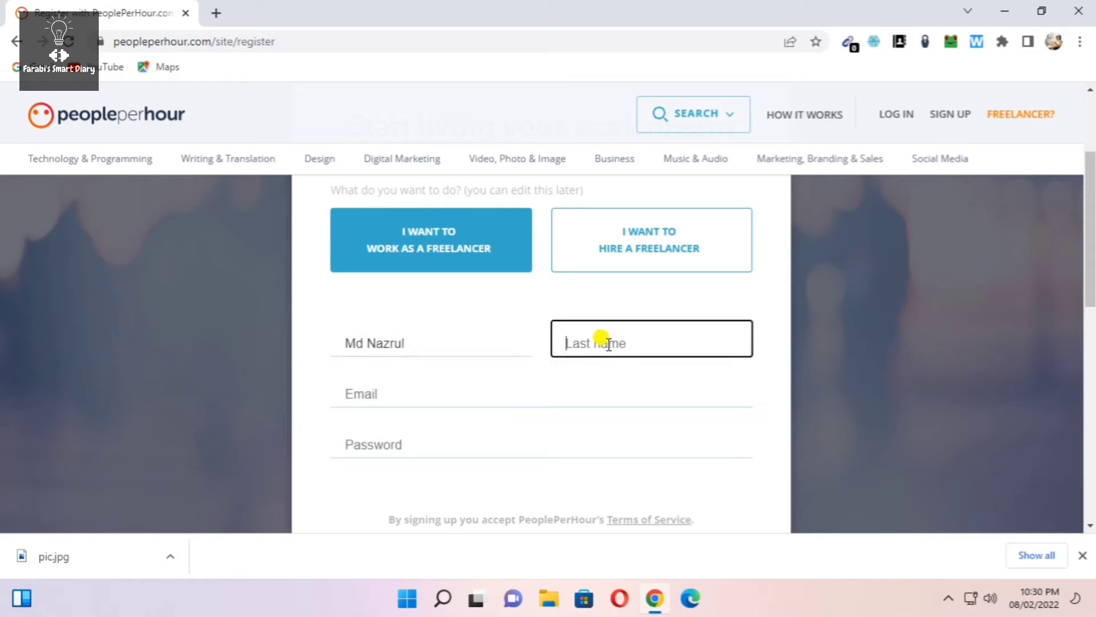
Fill in the saved e-mail address suggestion and type the account password
click(457, 393)
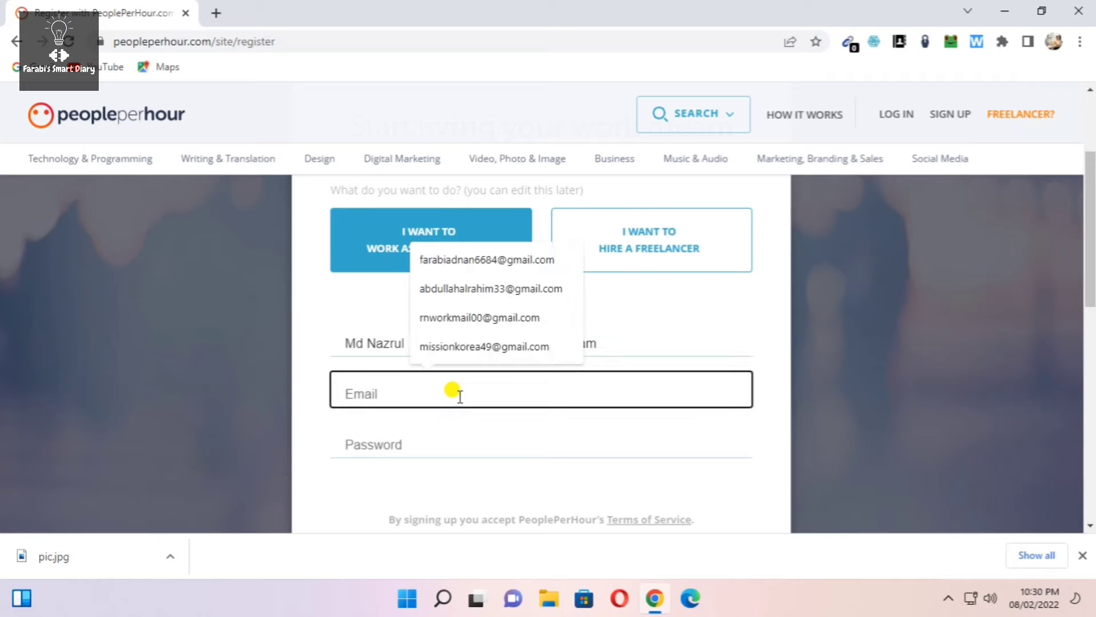
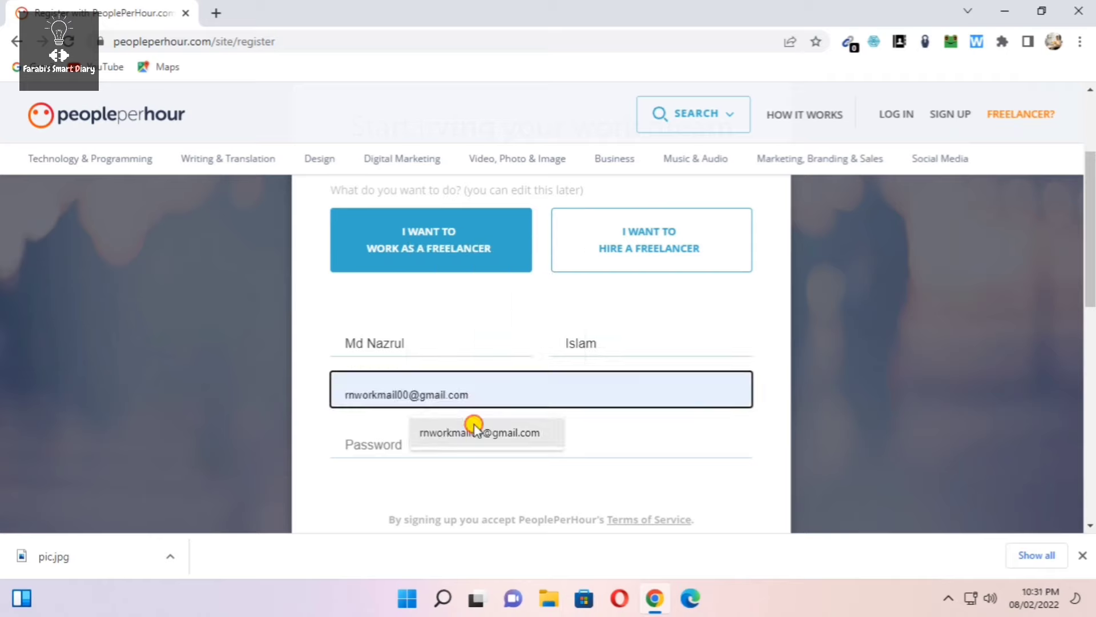
click(474, 430)
click(402, 440)
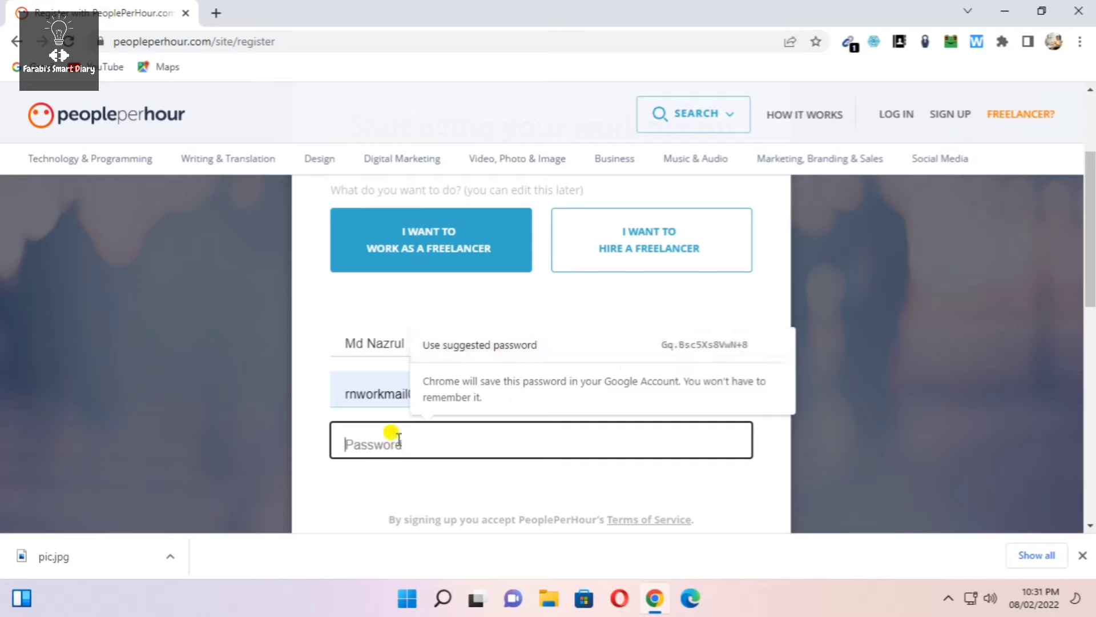
text(aa)
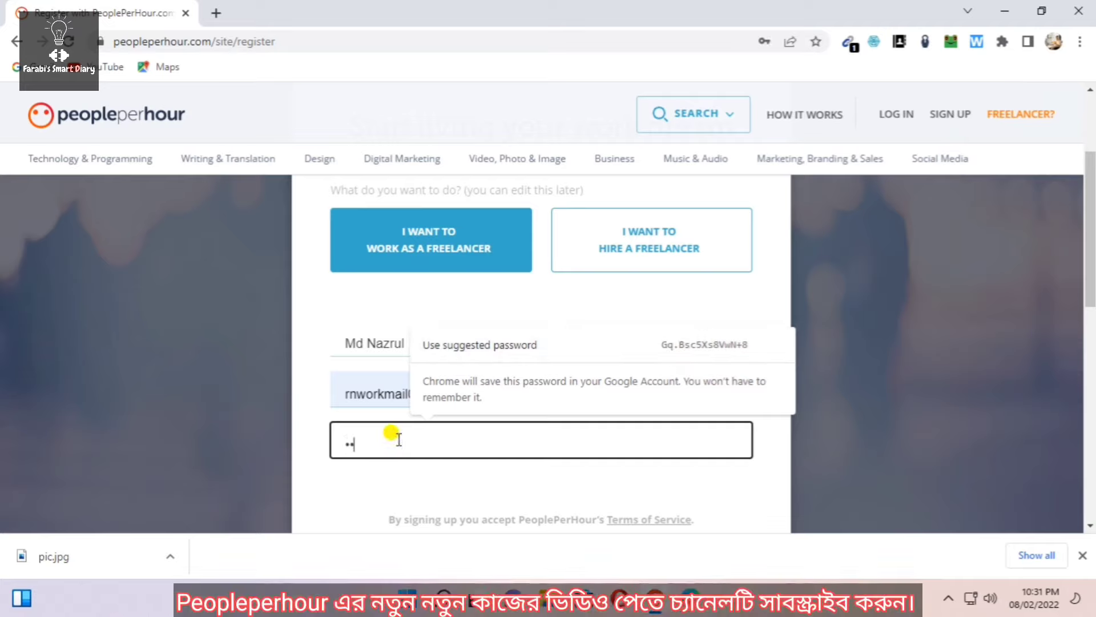
text(••••••)
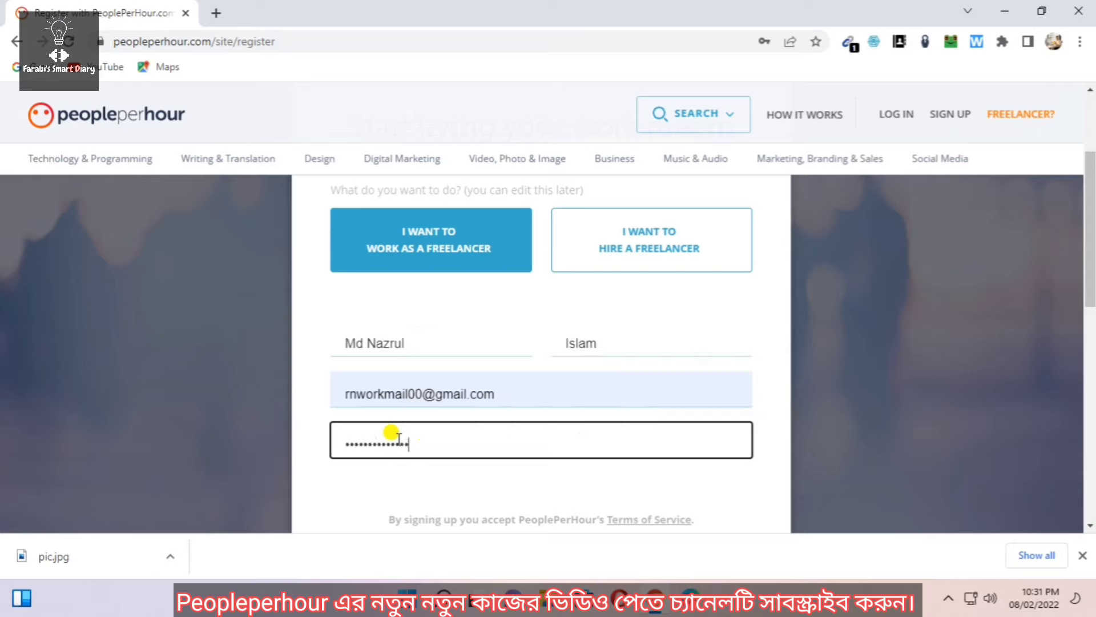
scroll(509, 367, down, 3)
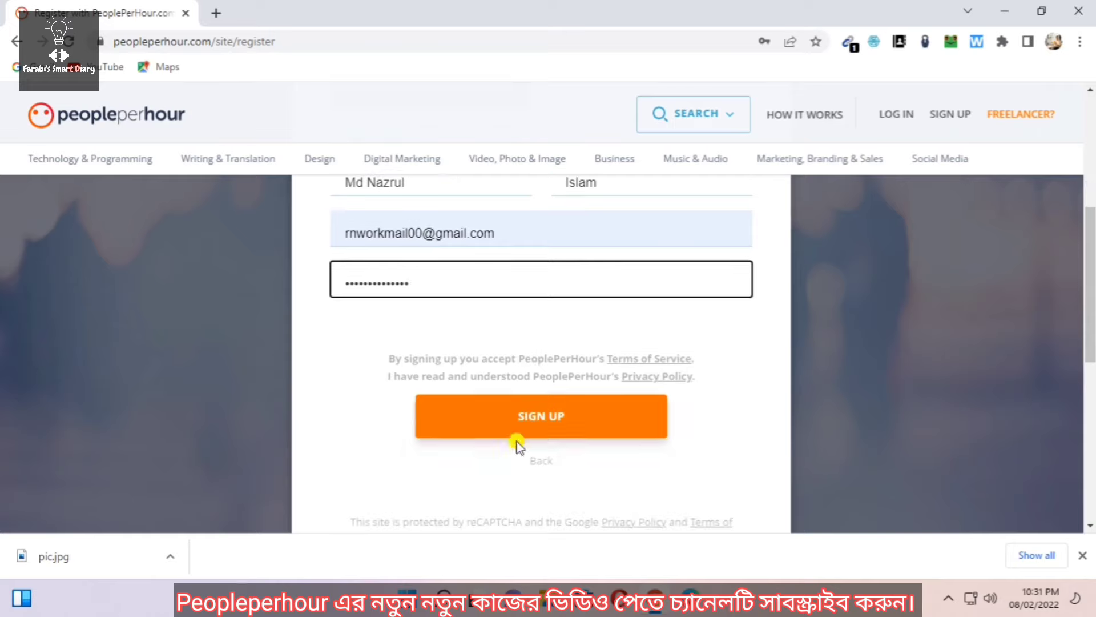
Submit the freelancer sign-up and save the new password in Chrome
click(543, 422)
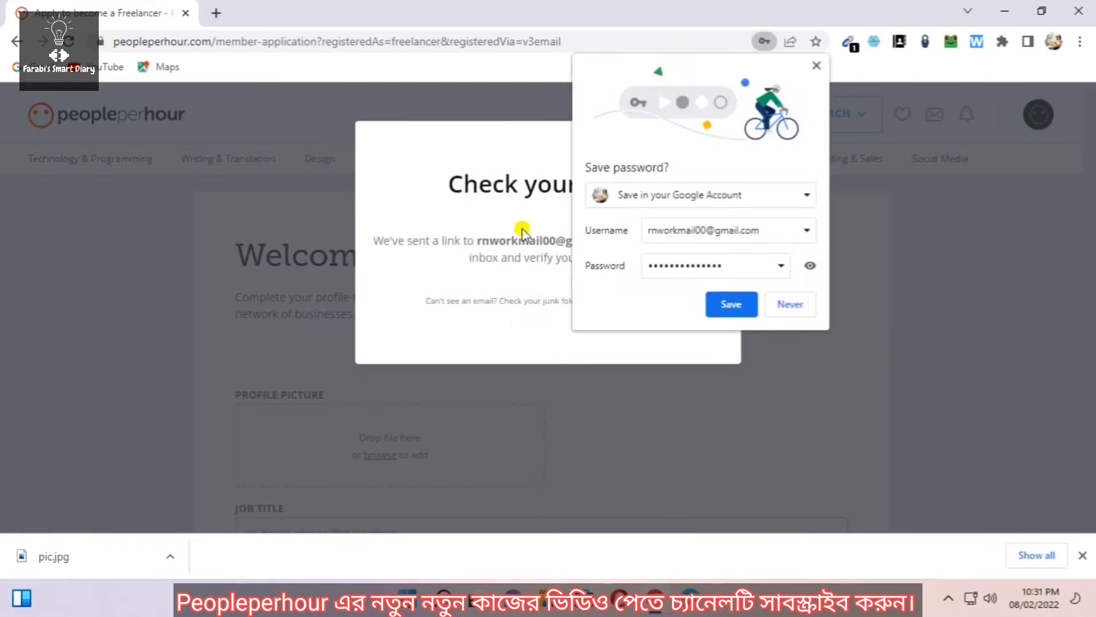
click(729, 304)
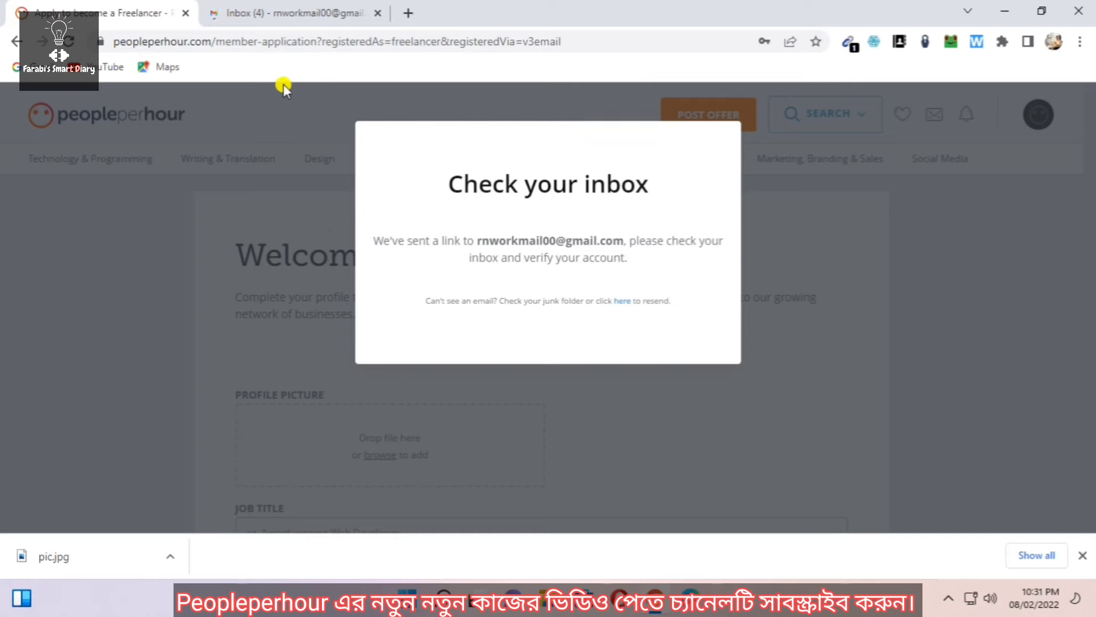
Open the 'Activate your account' e-mail in Gmail and activate the PeoplePerHour account
click(289, 13)
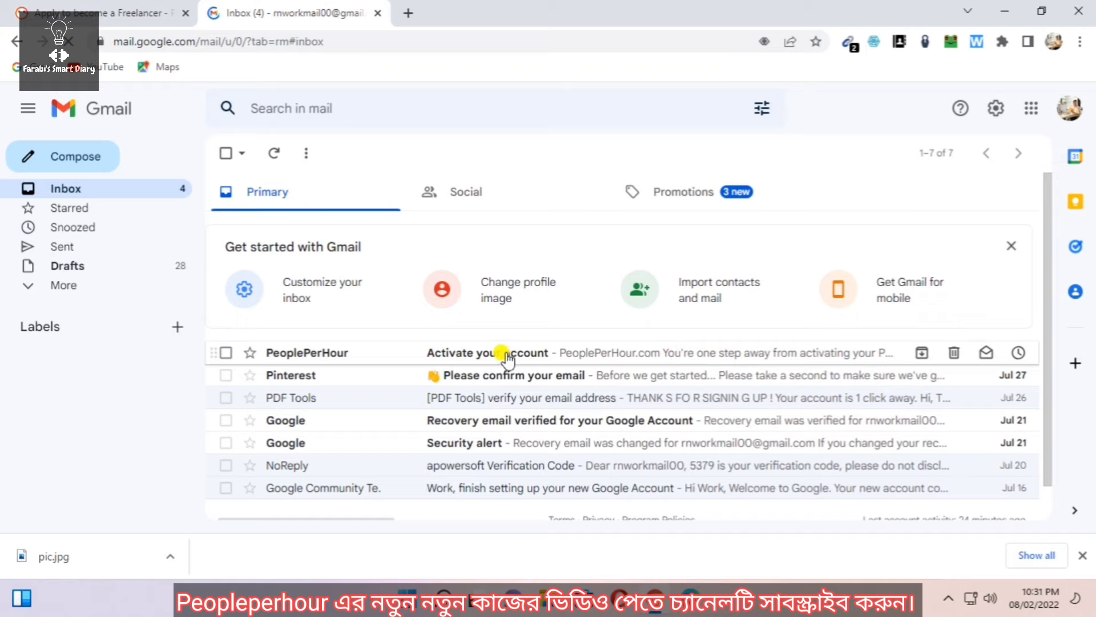
click(507, 355)
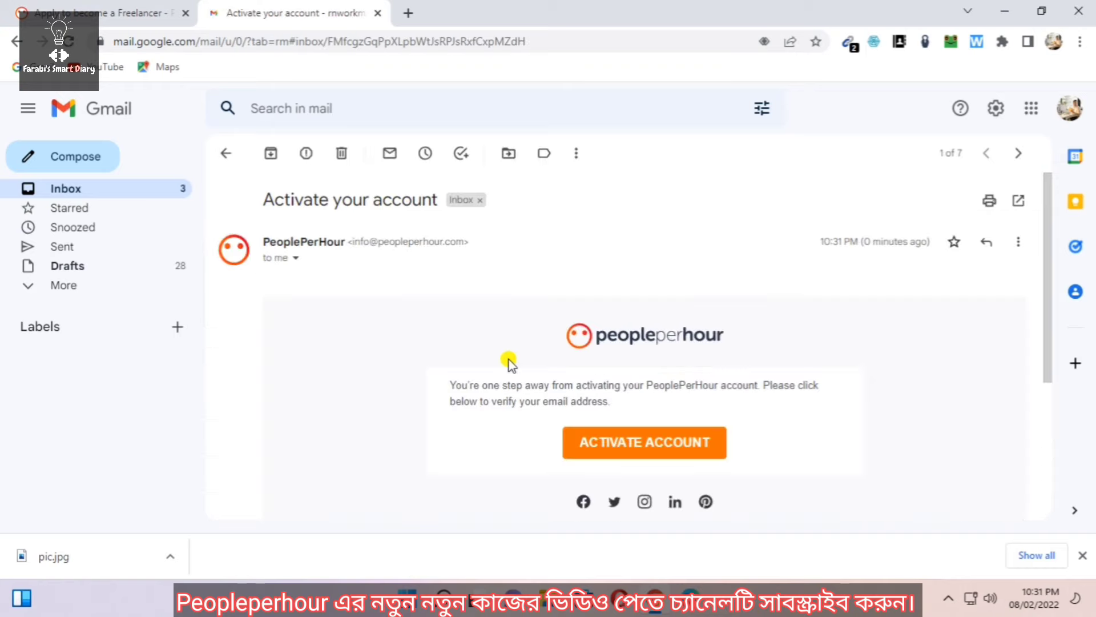
click(565, 447)
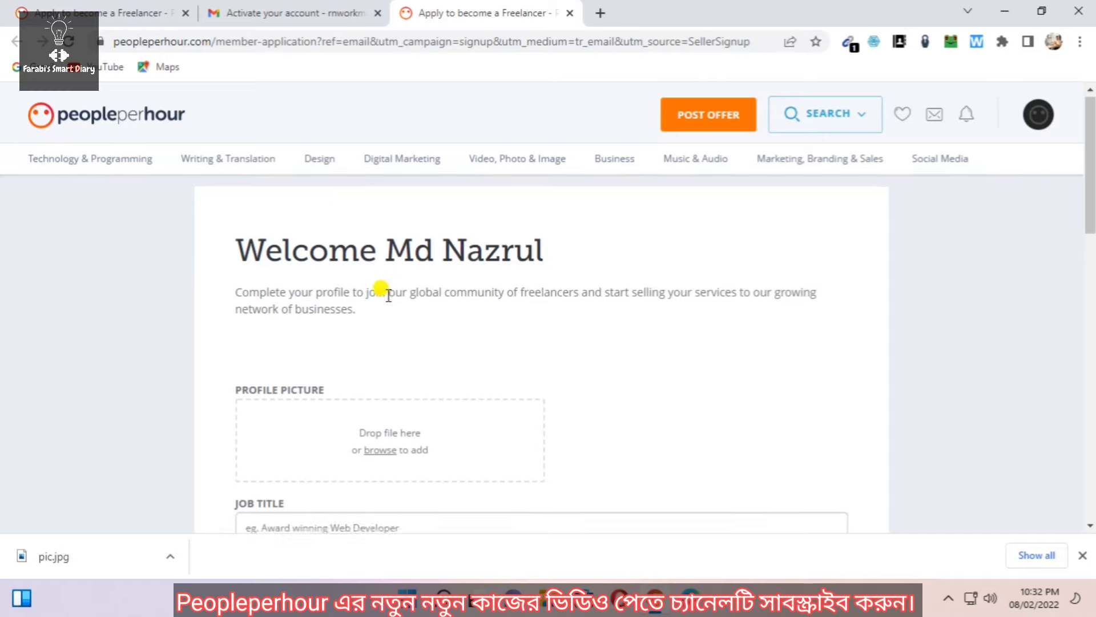
scroll(379, 287, down, 3)
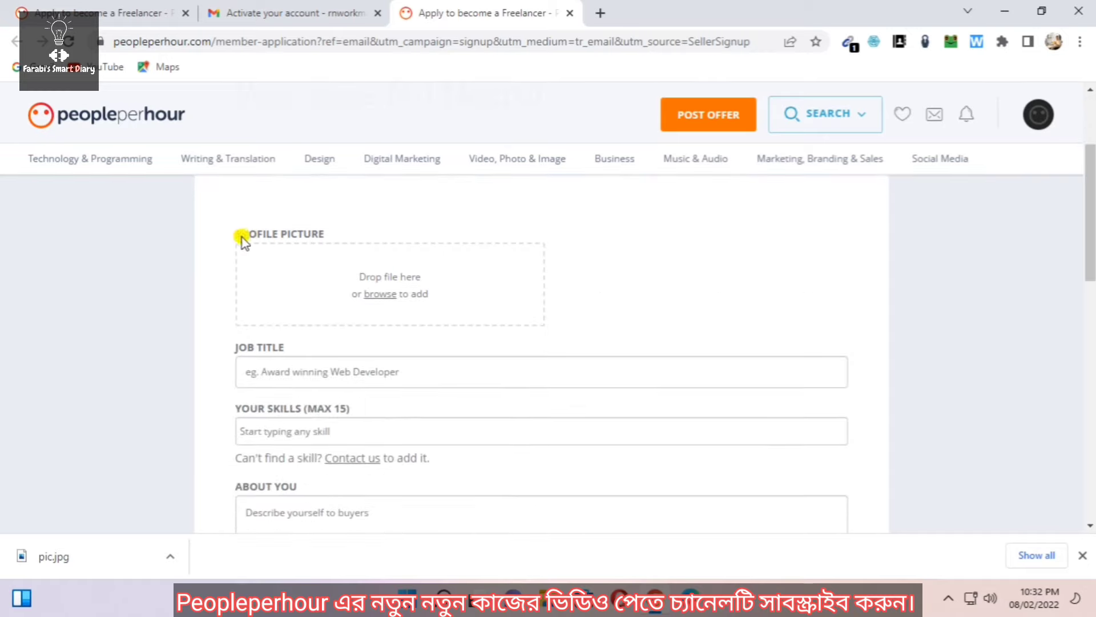
scroll(419, 366, down, 7)
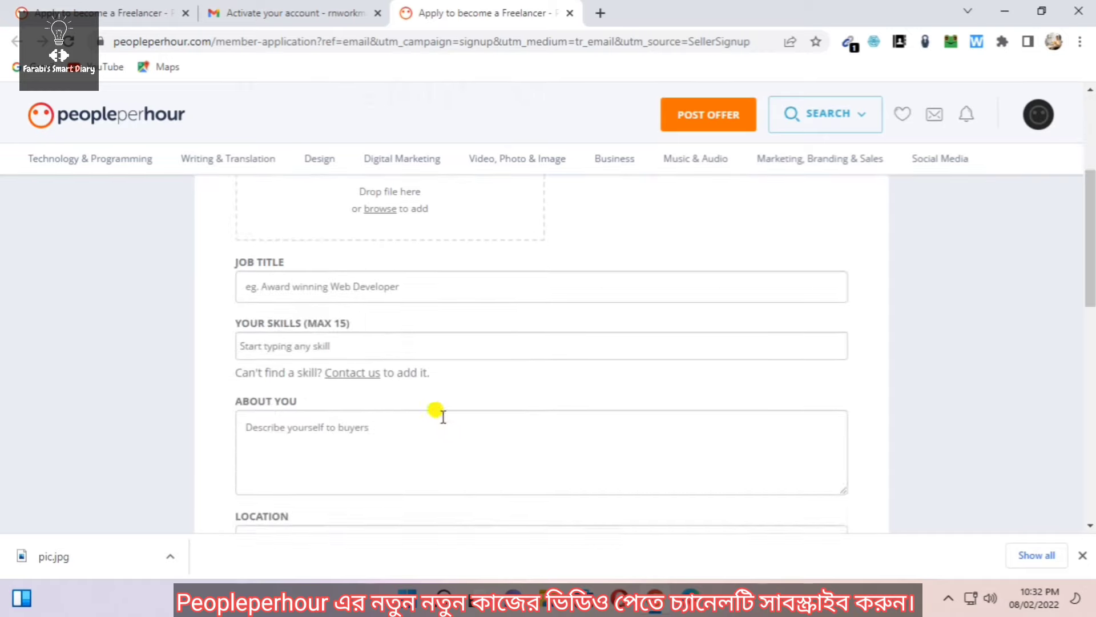
scroll(445, 440, up, 10)
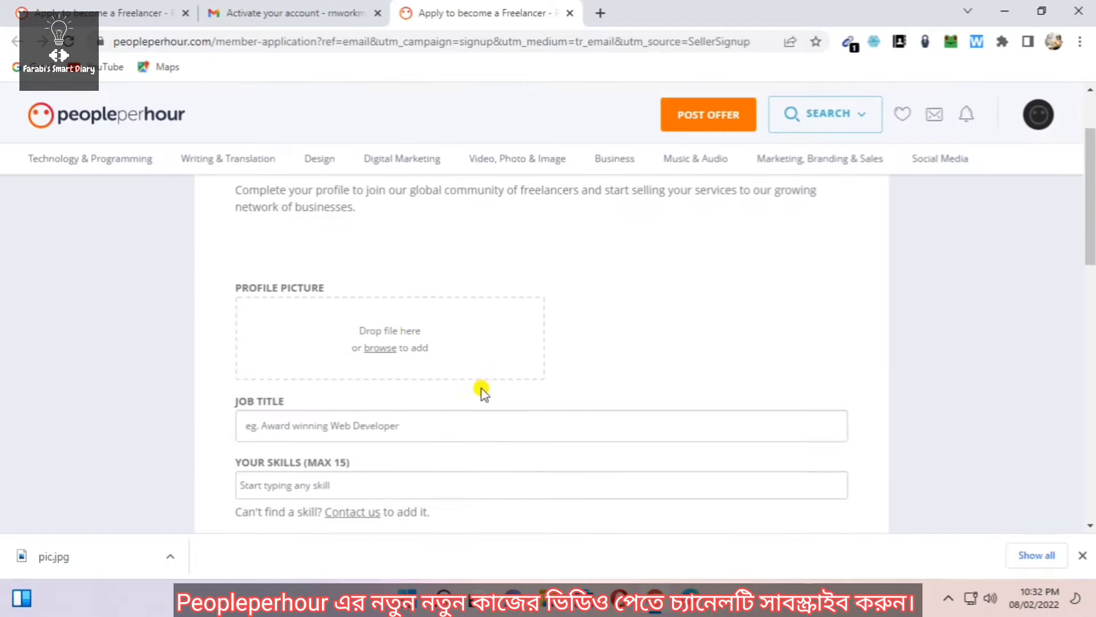
scroll(479, 386, up, 1)
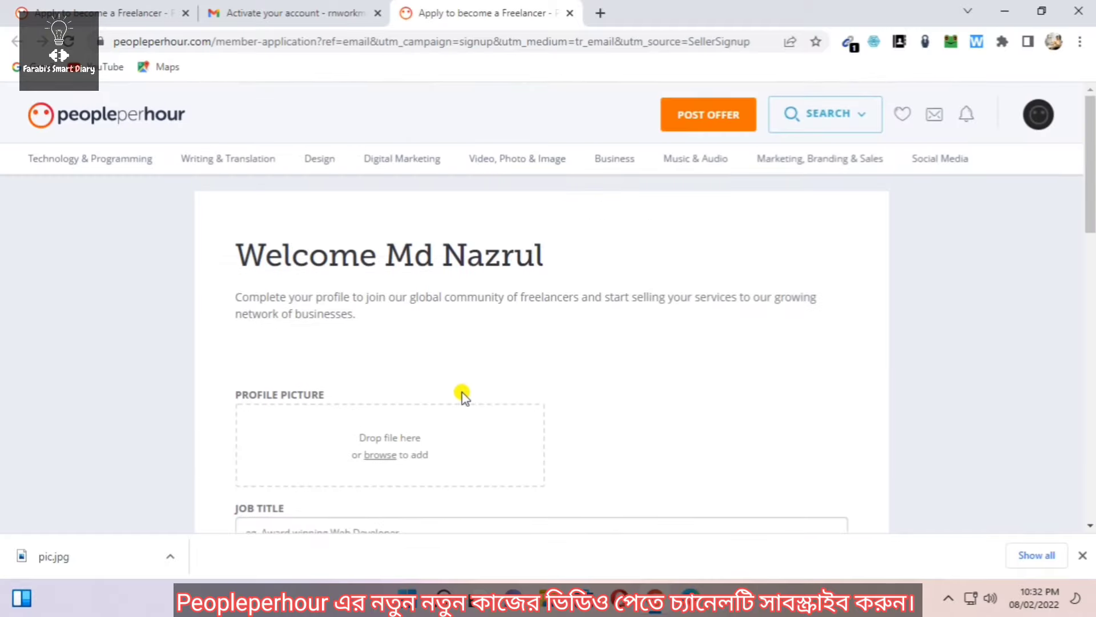
scroll(465, 383, down, 1)
scroll(474, 395, down, 1)
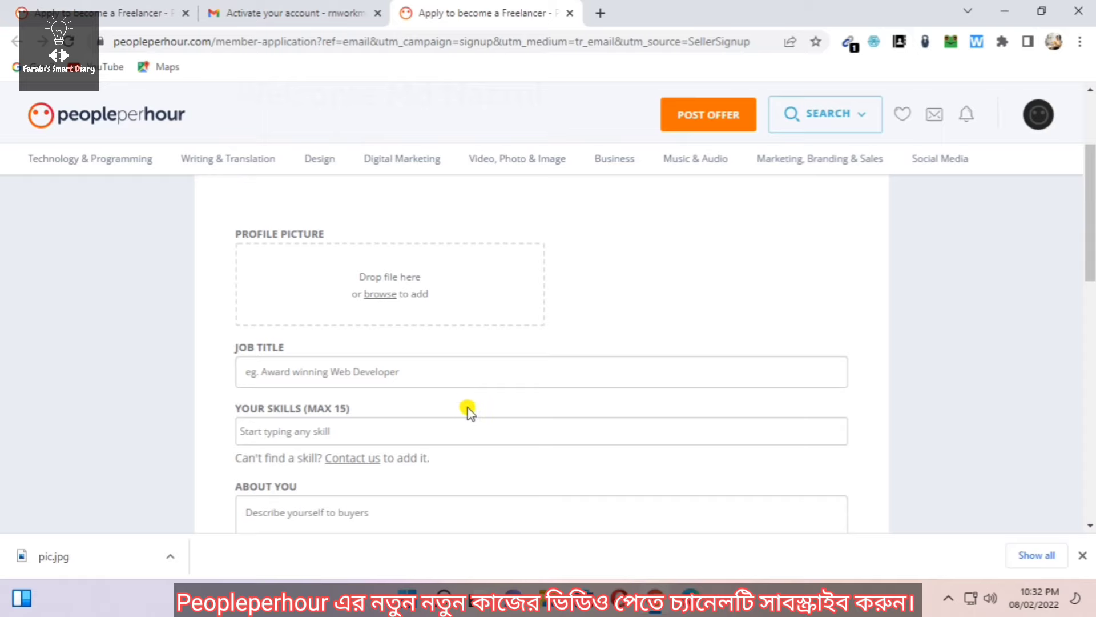
scroll(488, 365, down, 1)
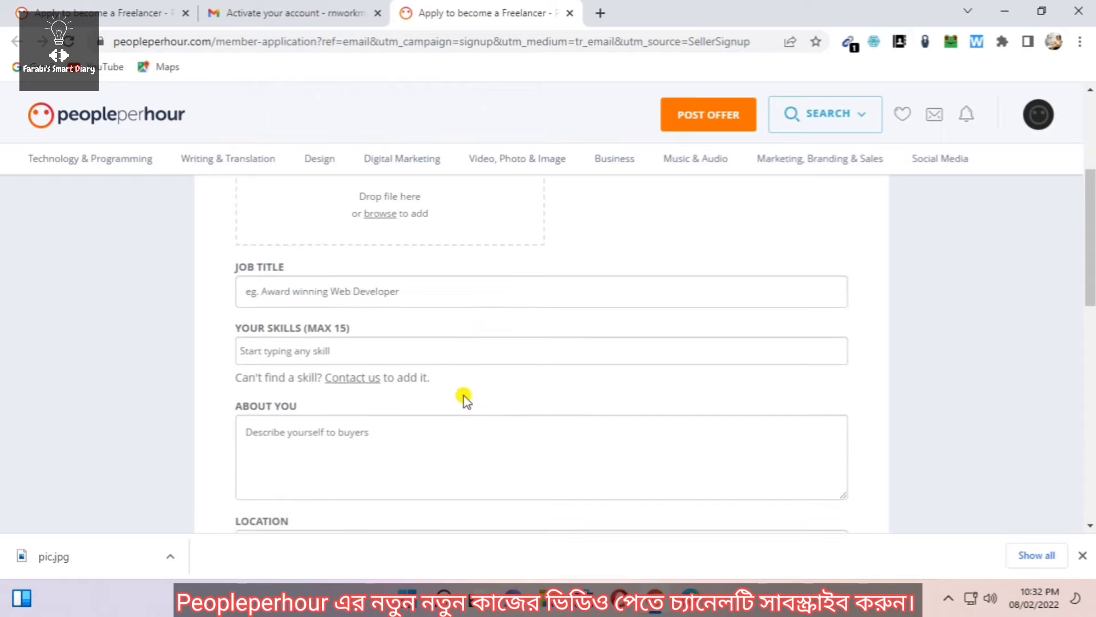
scroll(464, 398, up, 2)
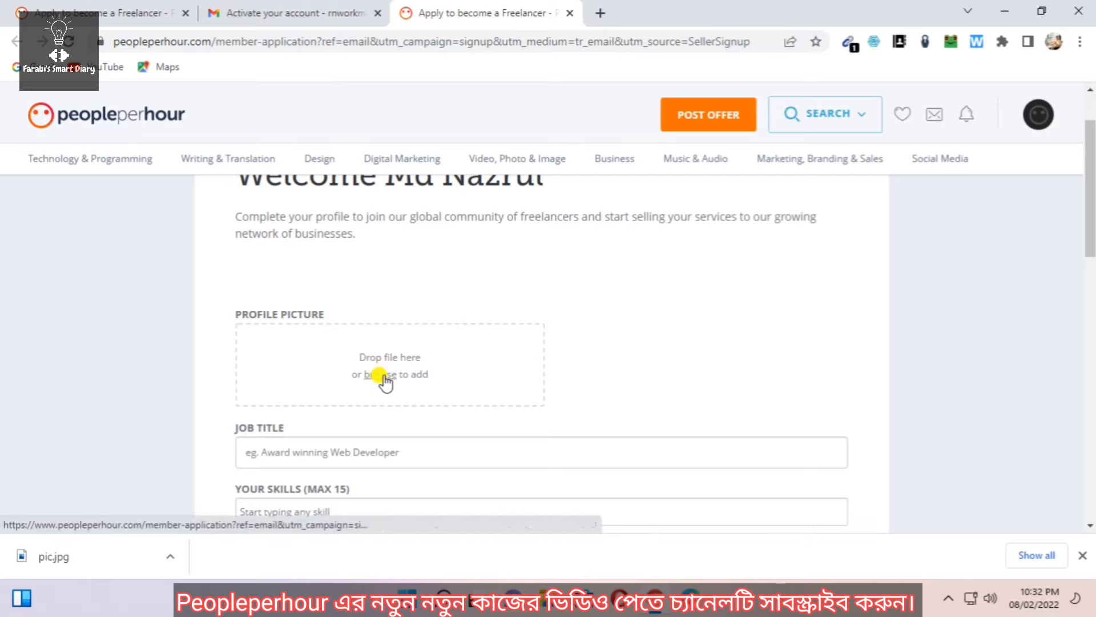
Upload pic.jpg from the Desktop as the freelancer profile picture
click(387, 378)
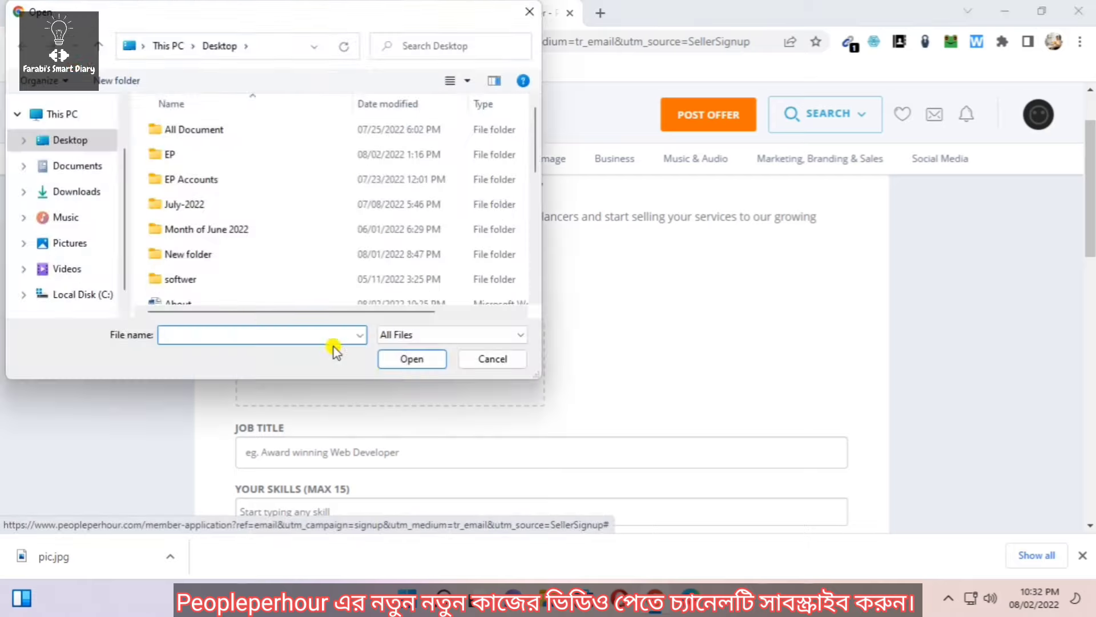
scroll(265, 255, down, 4)
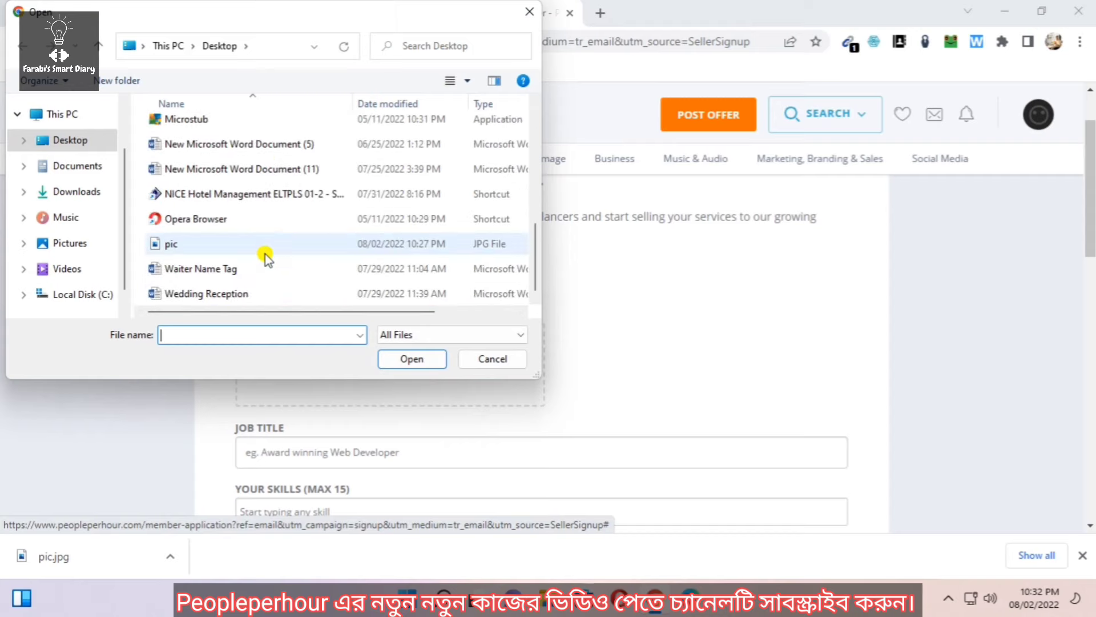
click(223, 244)
click(407, 358)
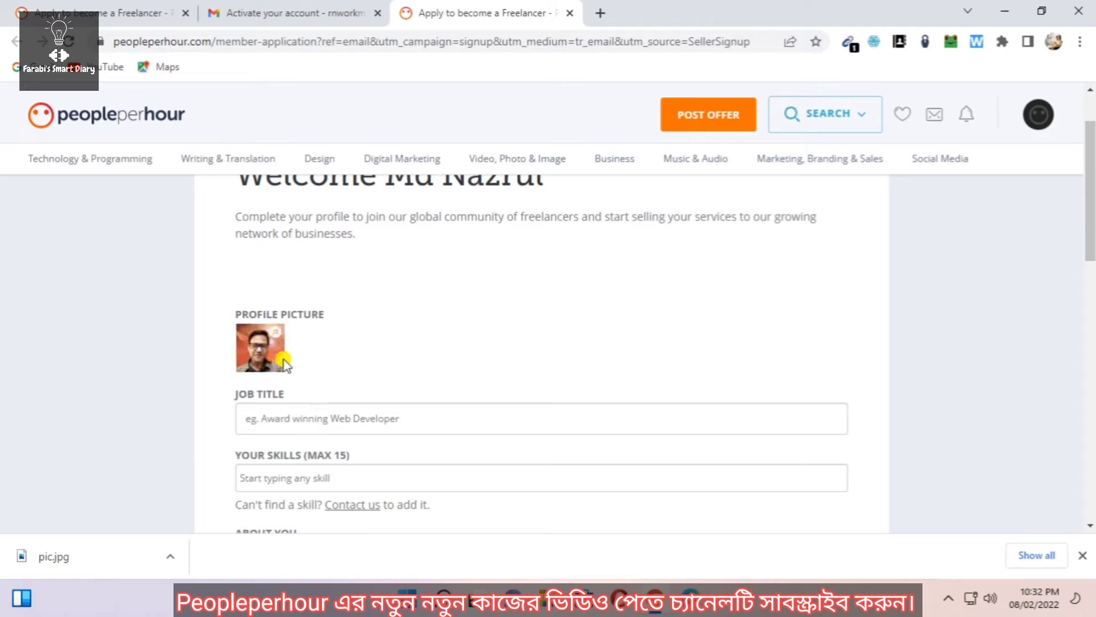
scroll(303, 360, down, 1)
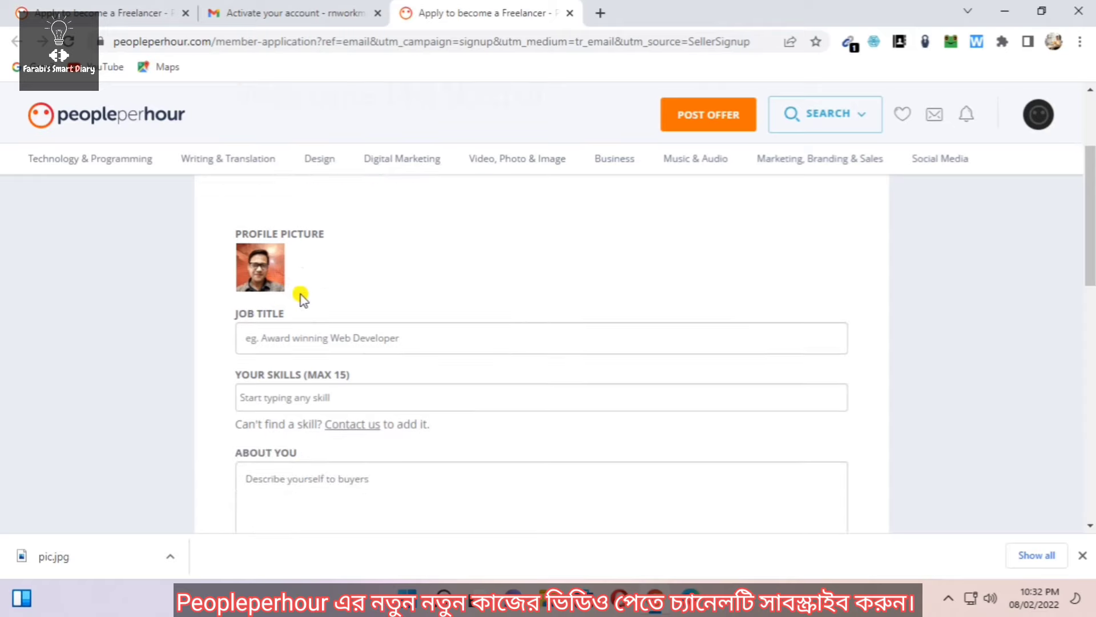
scroll(303, 298, down, 1)
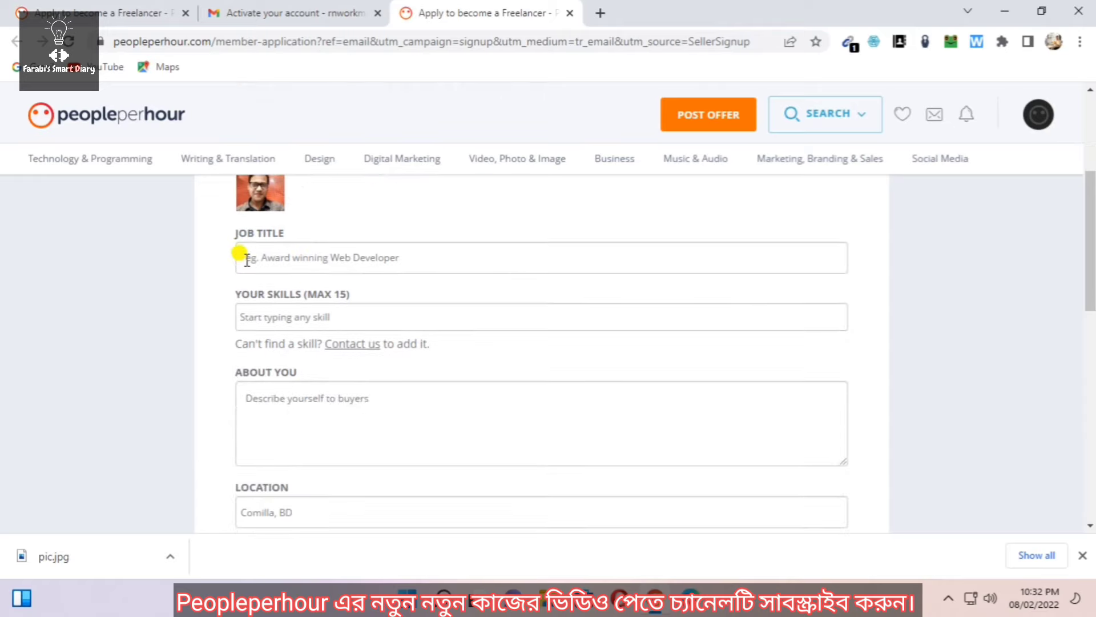
Enter 'B2B Lead Generation' as the job title
click(358, 258)
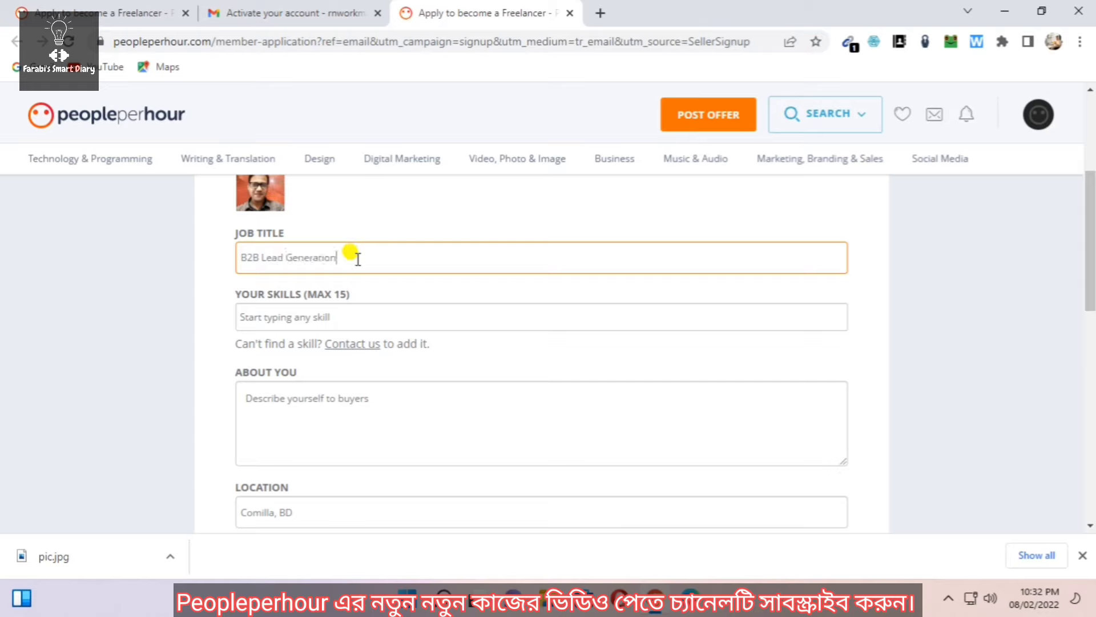
click(331, 311)
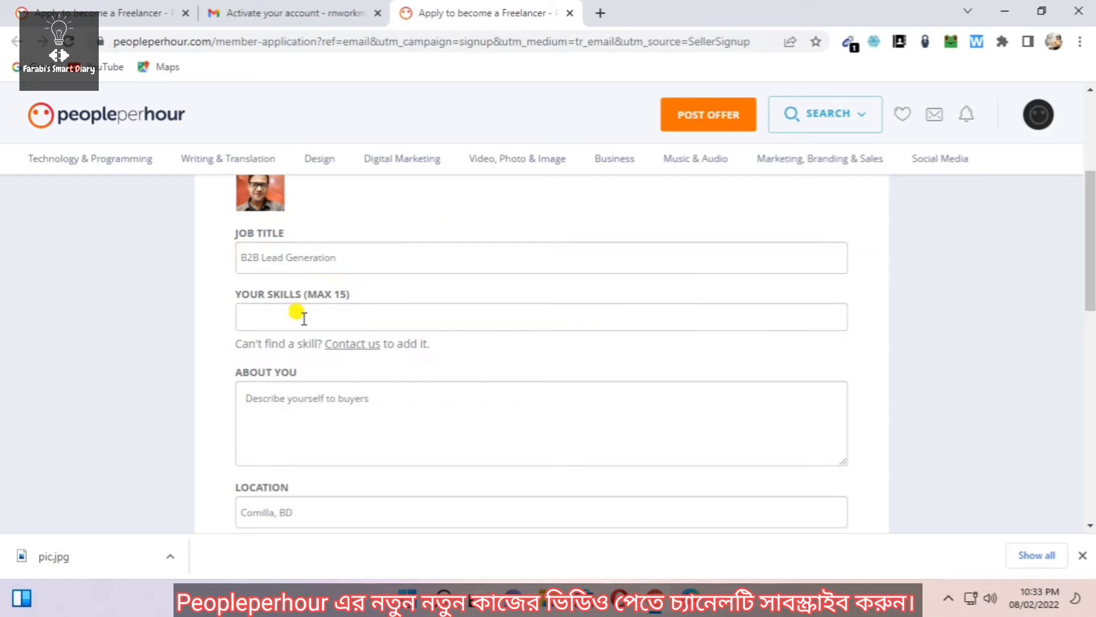
Add lead generation, data entry and web research as skill tags
text(b2)
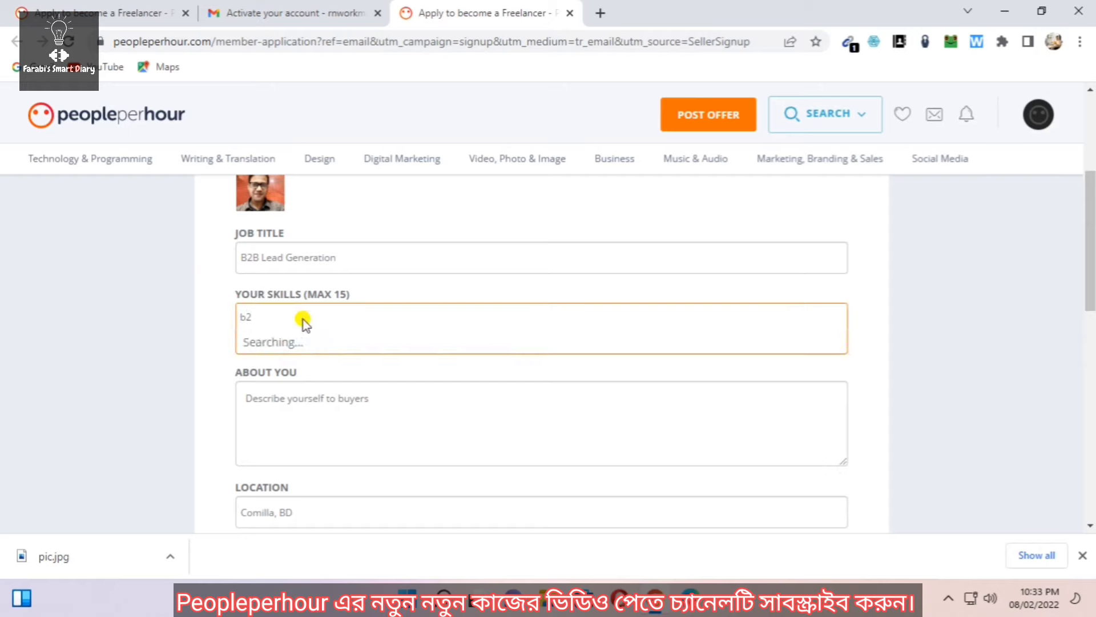
text(b lead)
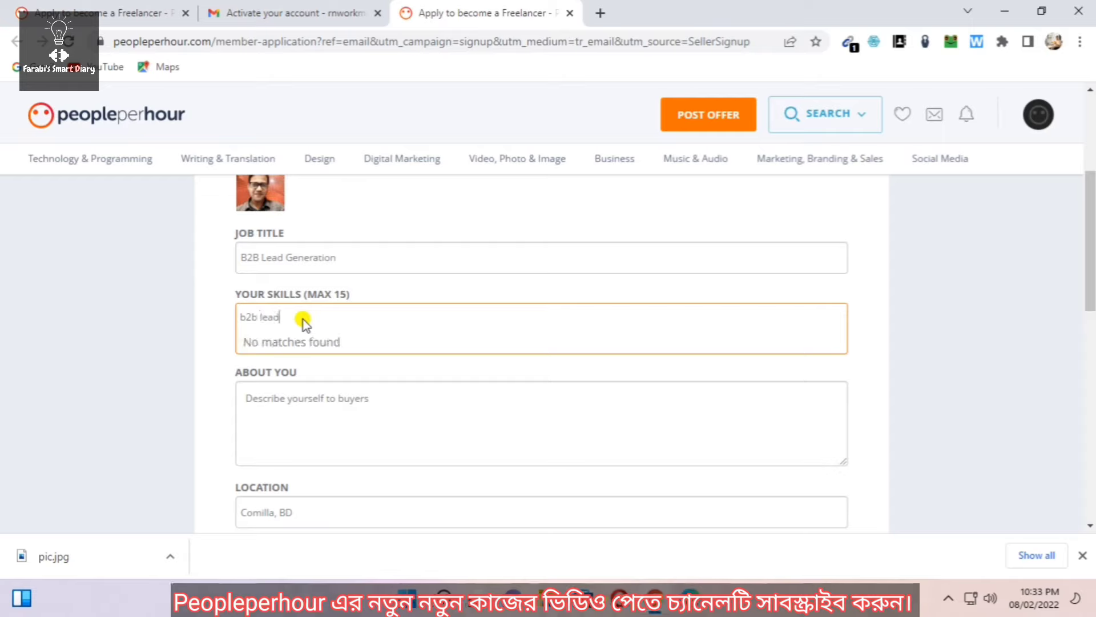
key(BackSpace)
key(BackSpace)
key(BackSpace)
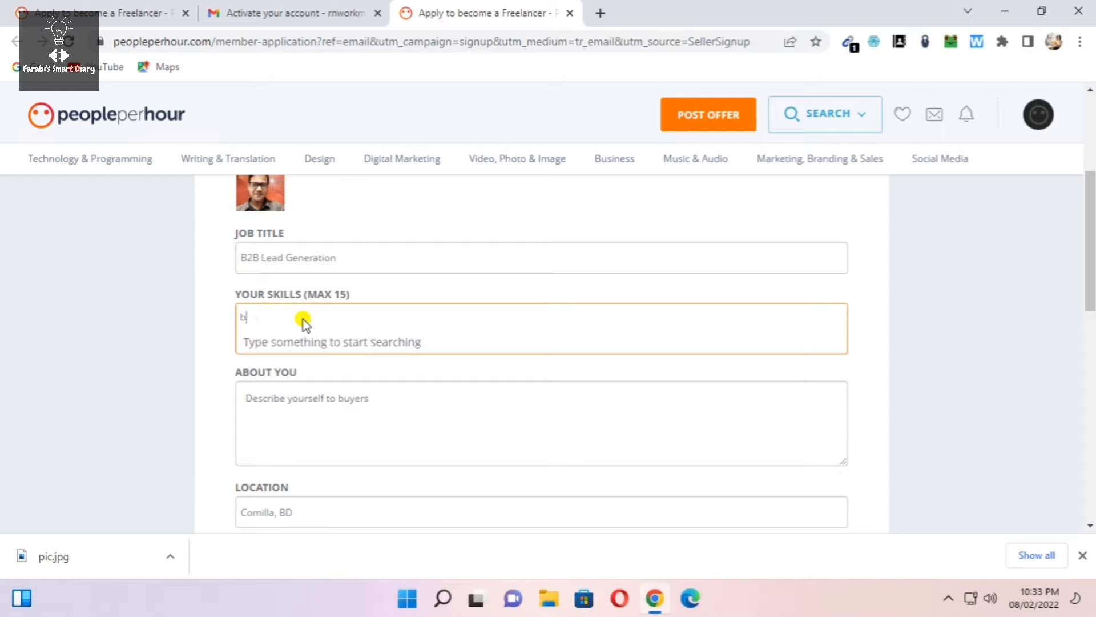
text(lead gene)
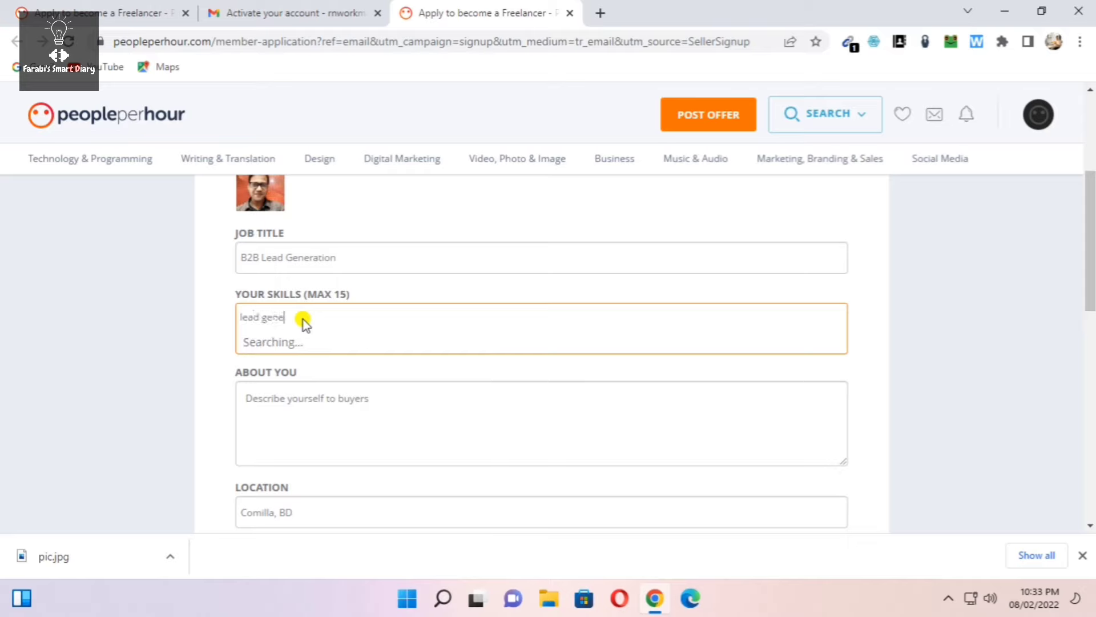
click(304, 341)
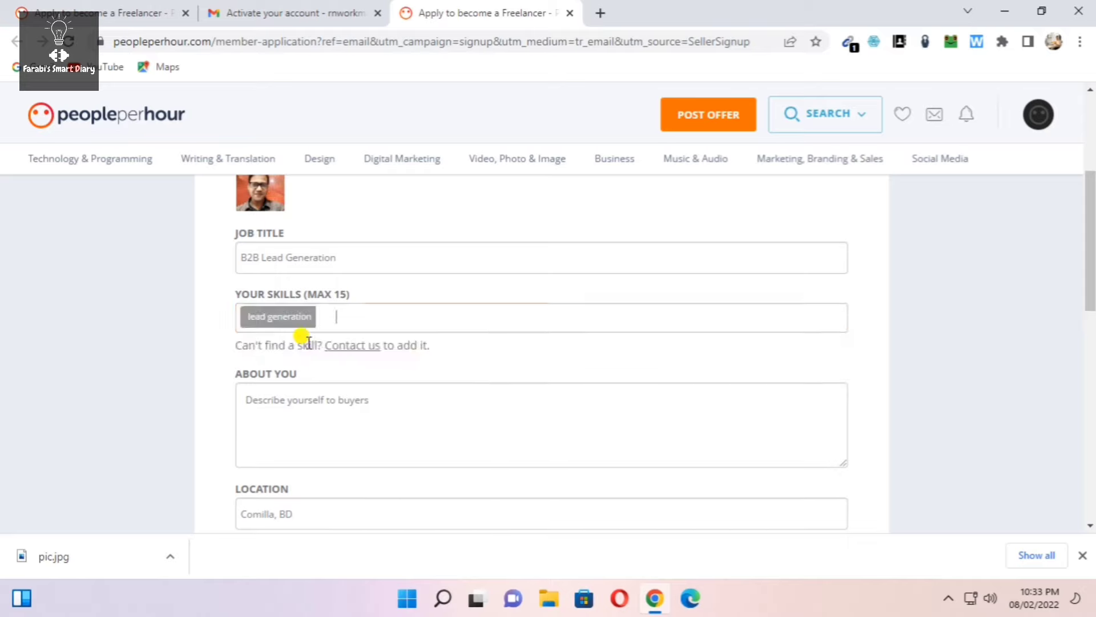
text(da)
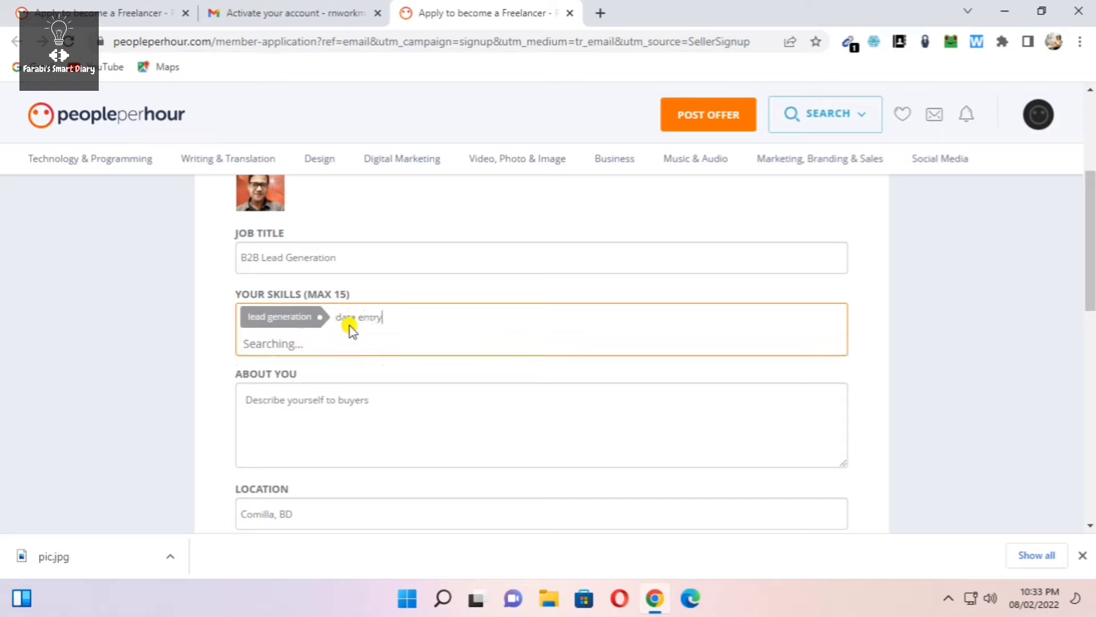
text(ta entry)
click(257, 344)
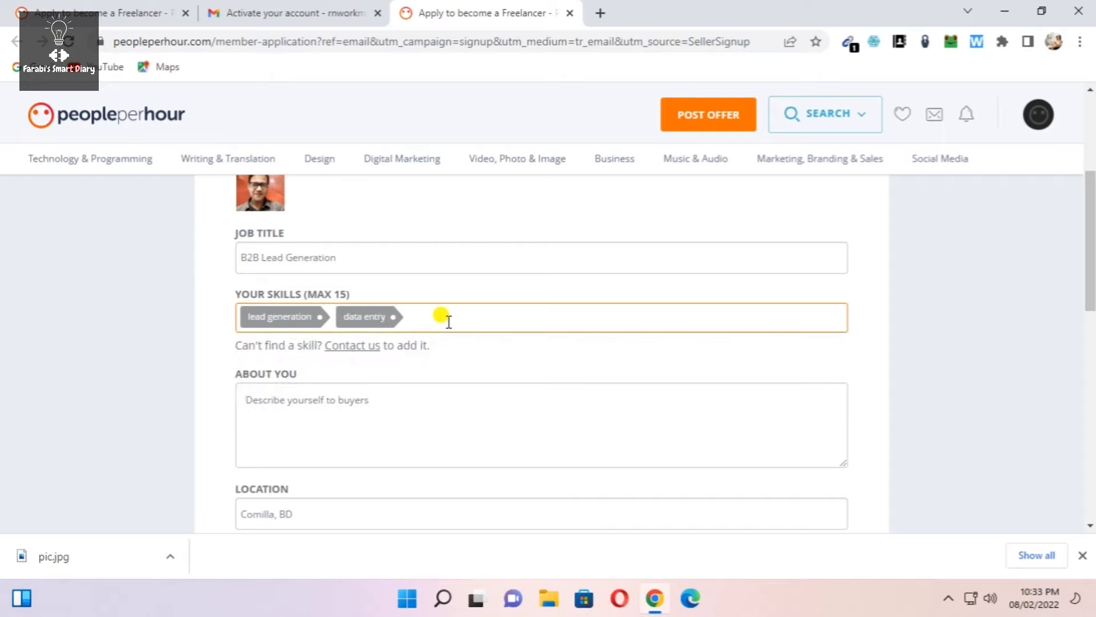
text(web rese)
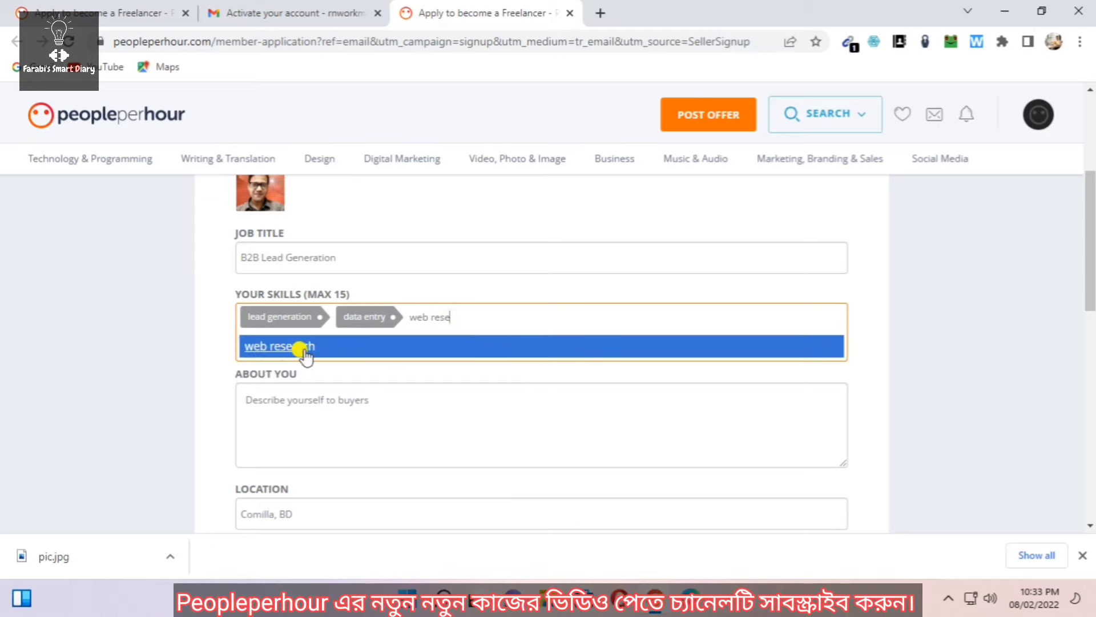
click(304, 347)
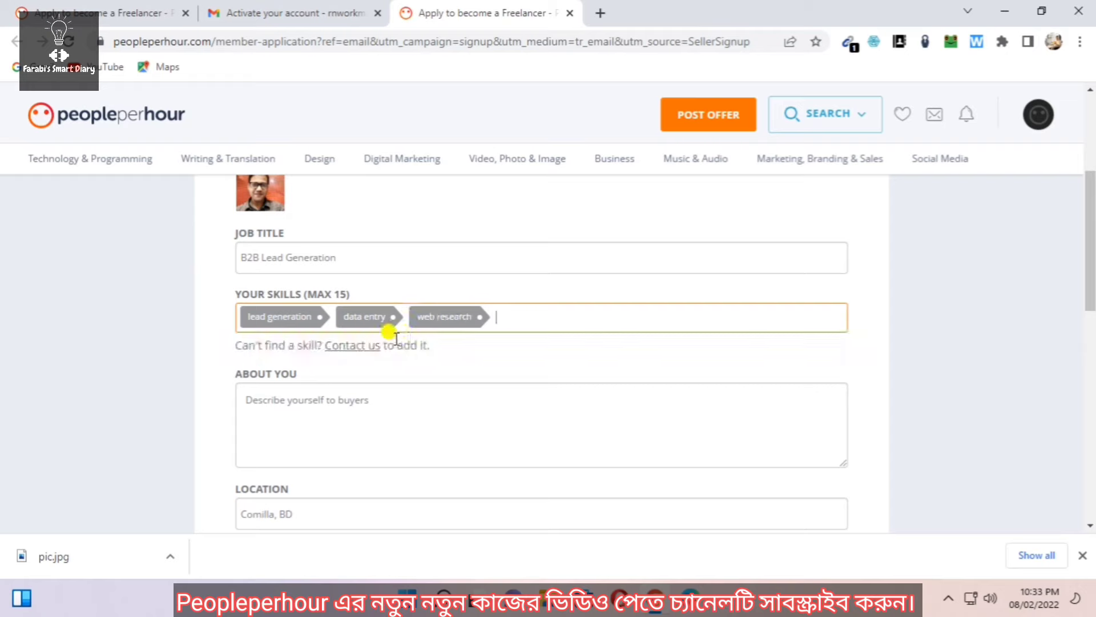
Add data mining and data scraping as further skill tags
click(516, 318)
text(data minig)
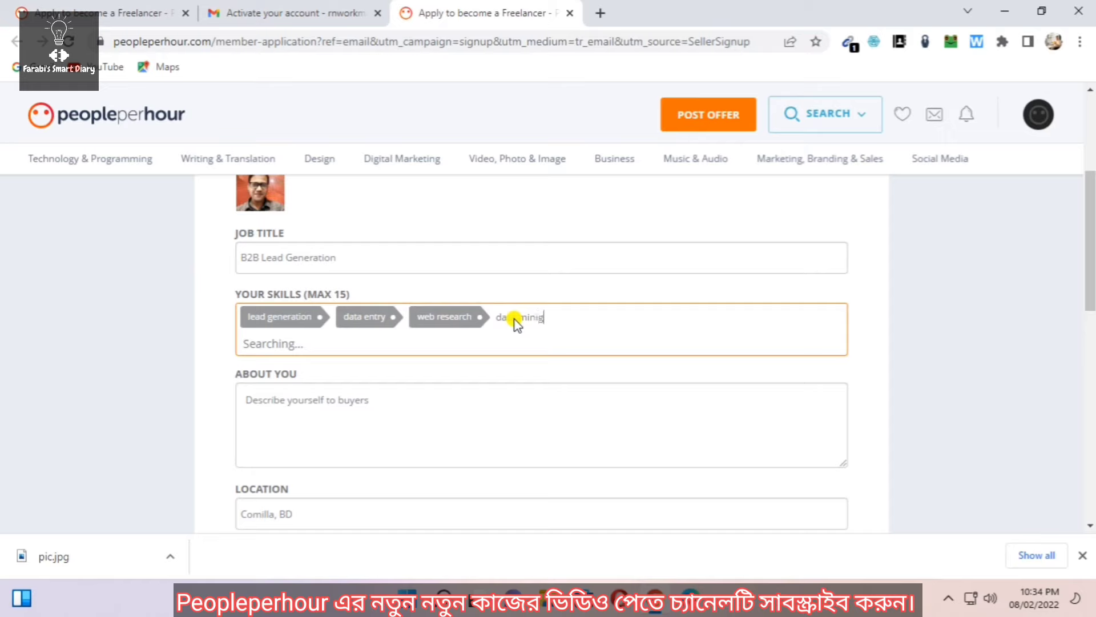
key(BackSpace)
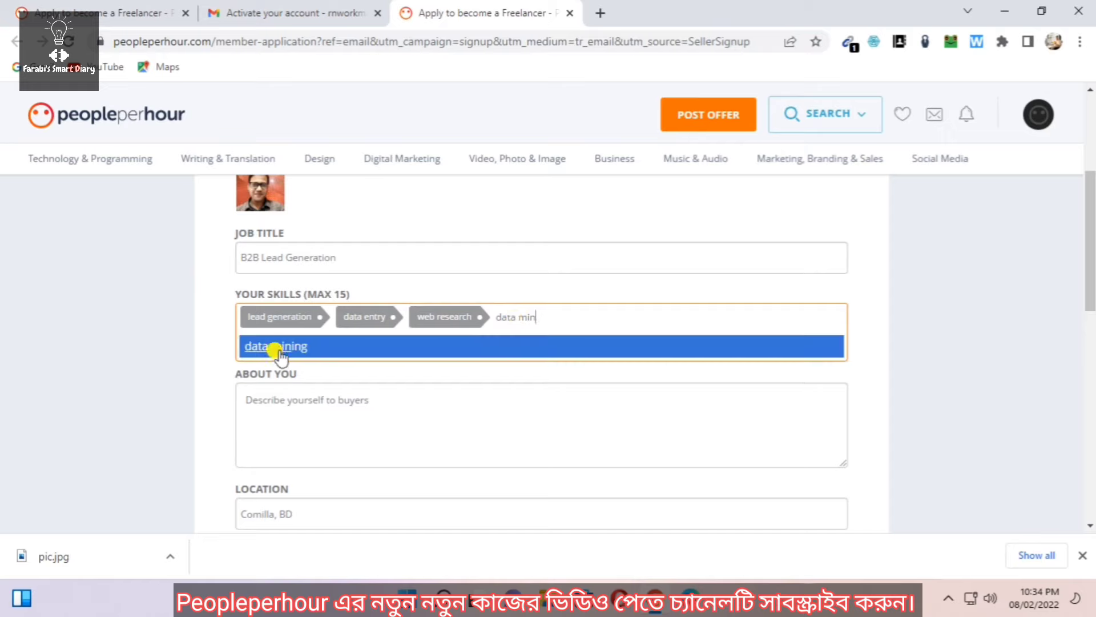
click(273, 345)
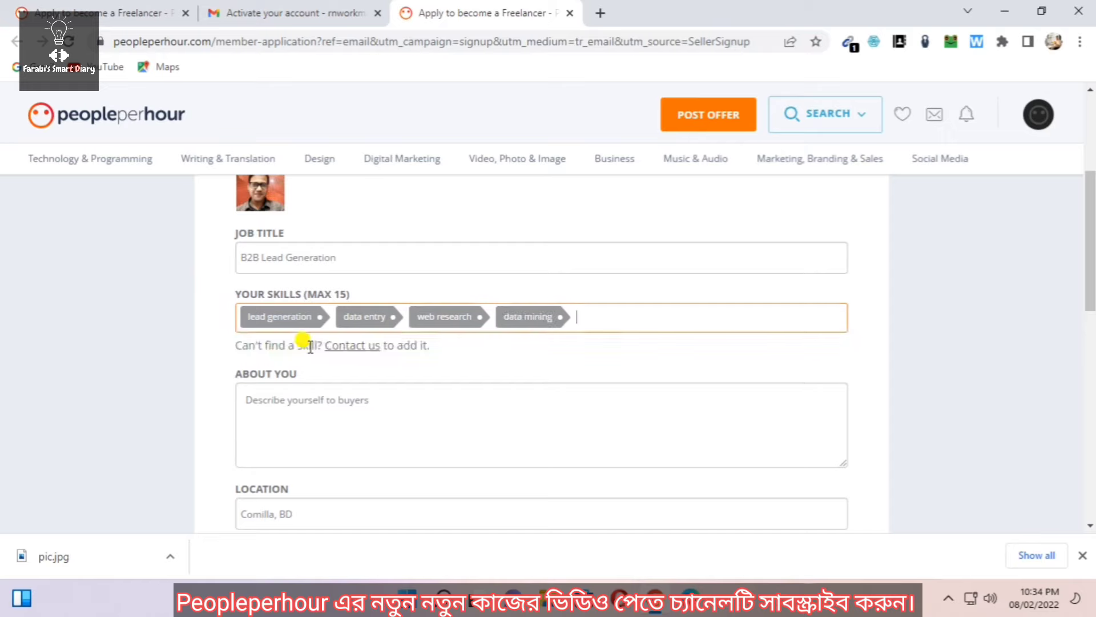
click(579, 314)
text(data sc)
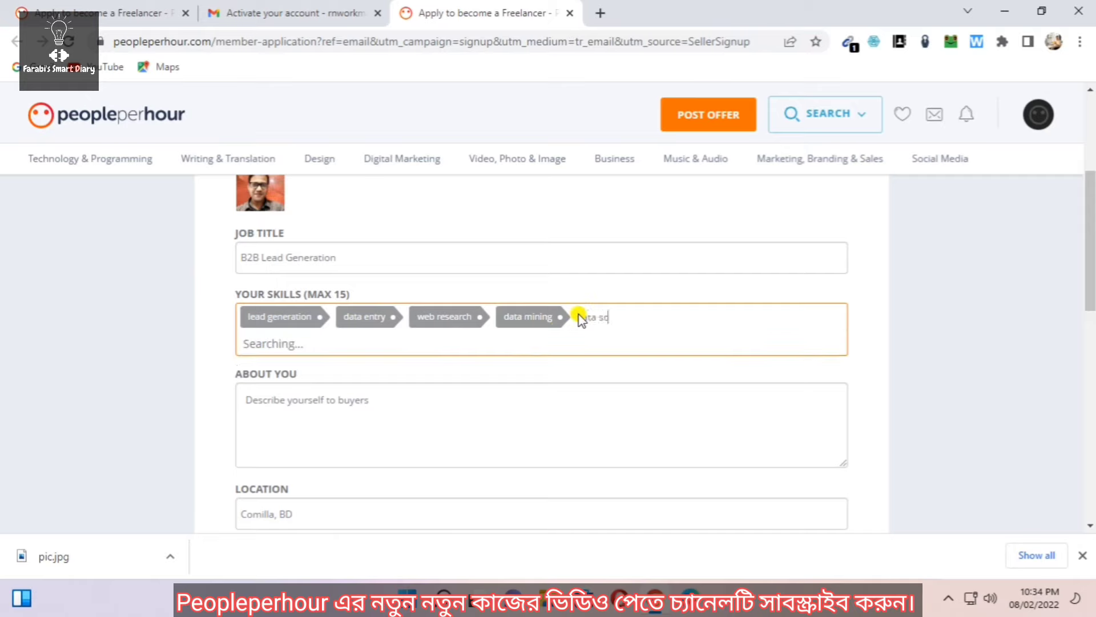
text(rap)
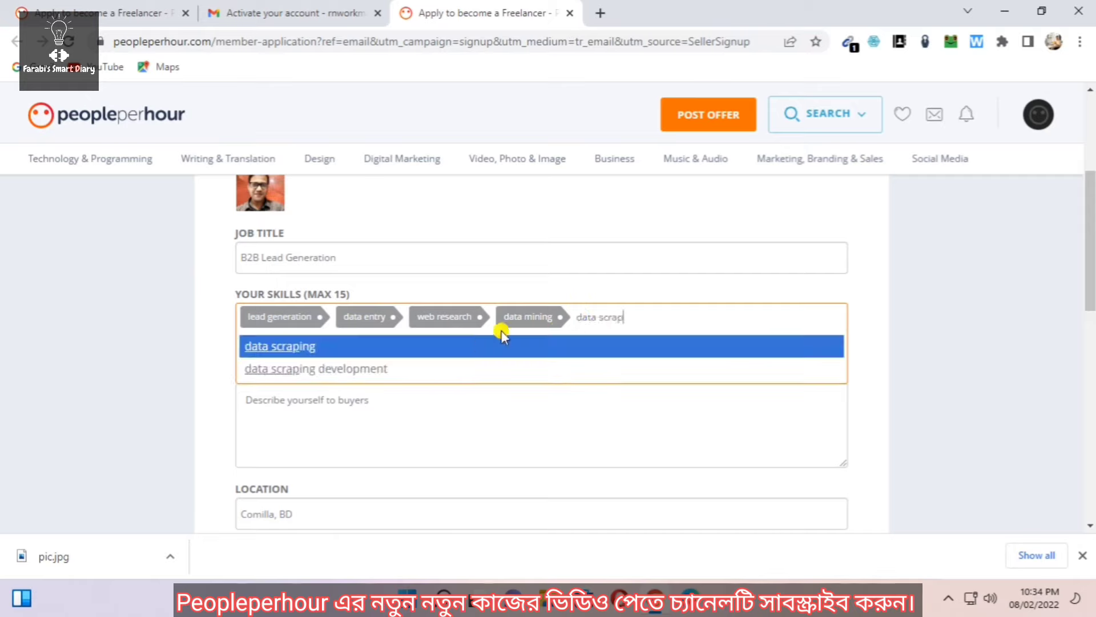
click(274, 346)
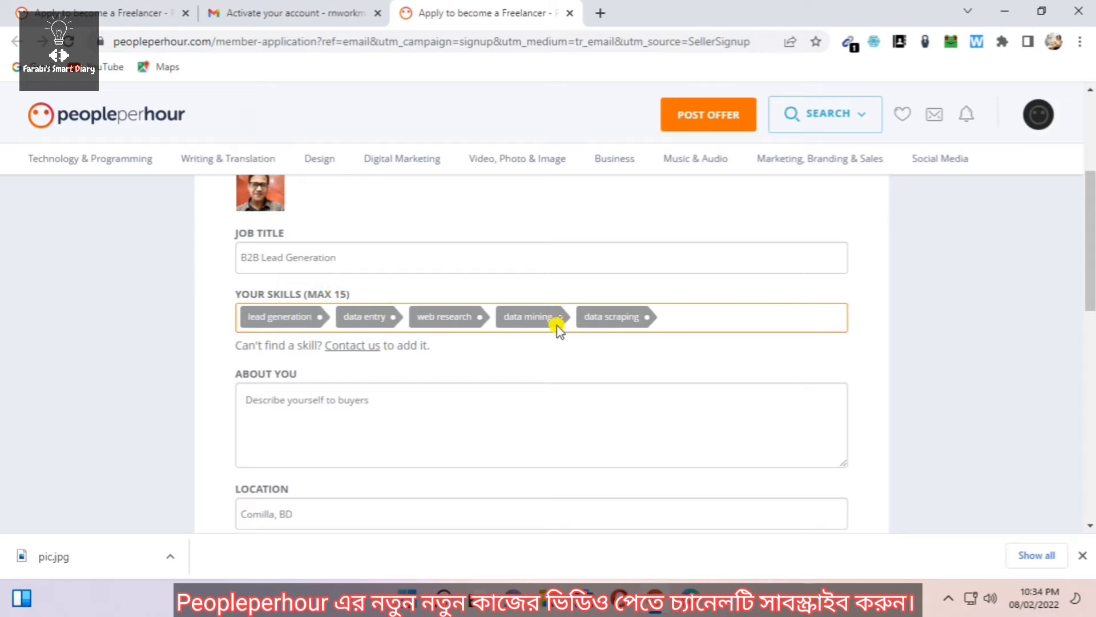
scroll(409, 305, down, 1)
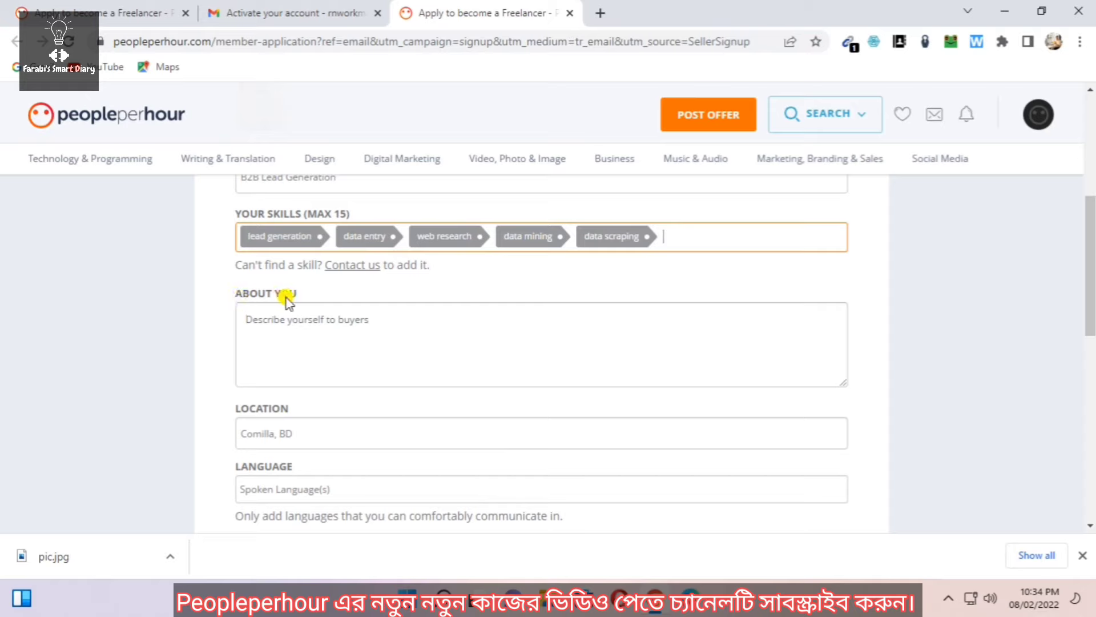
Copy the full 116-word description from the Word document 'About' for the About You box
click(326, 320)
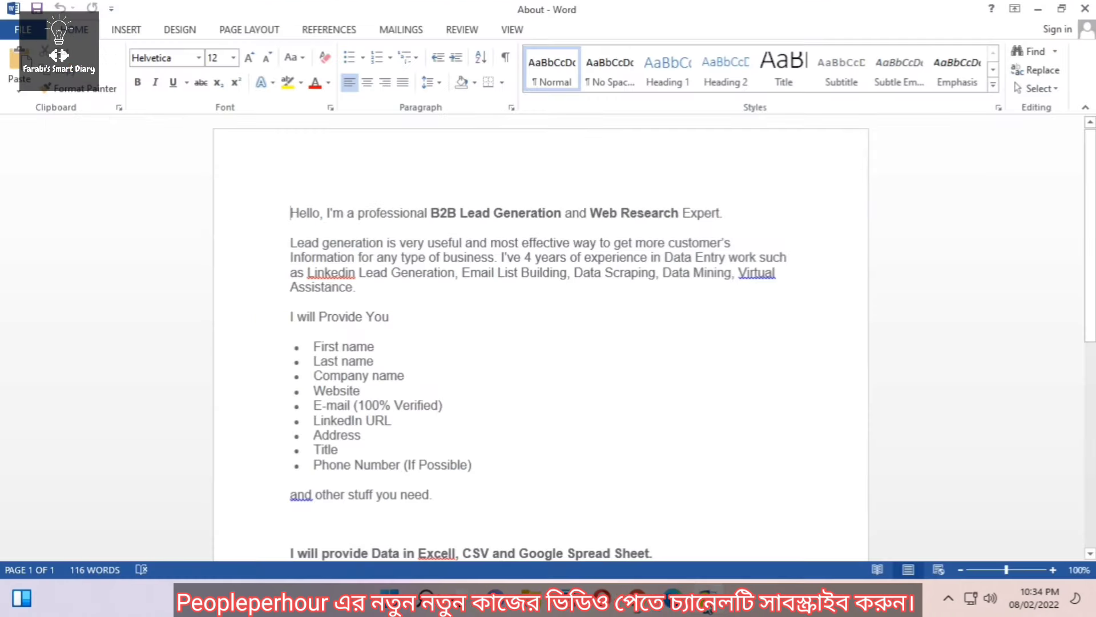
click(708, 594)
drag(291, 219, 509, 423)
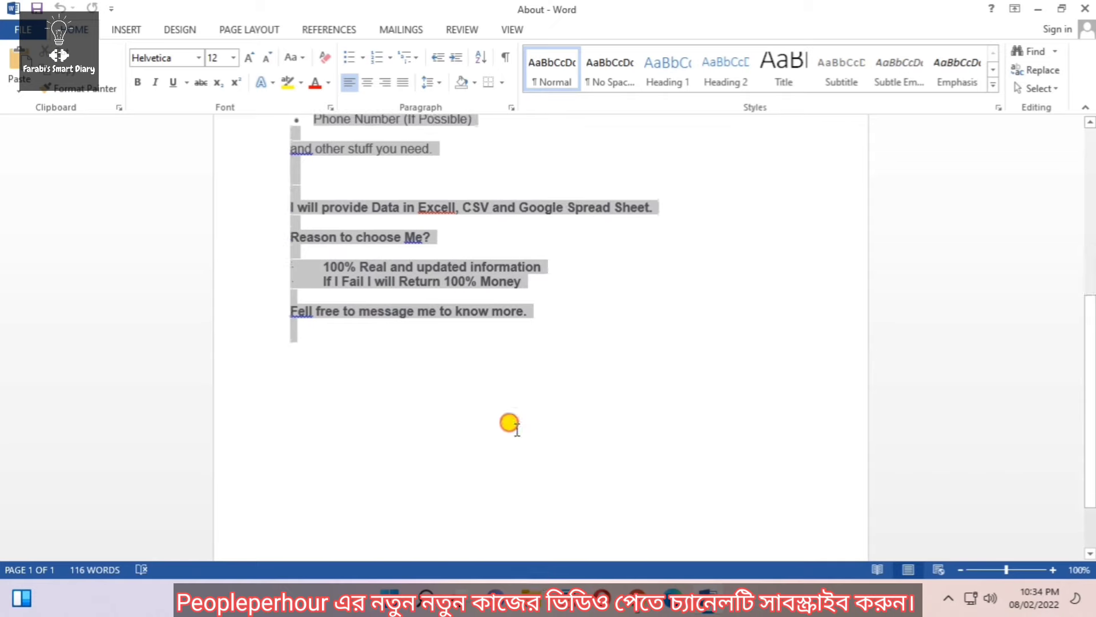
right_click(465, 266)
click(496, 296)
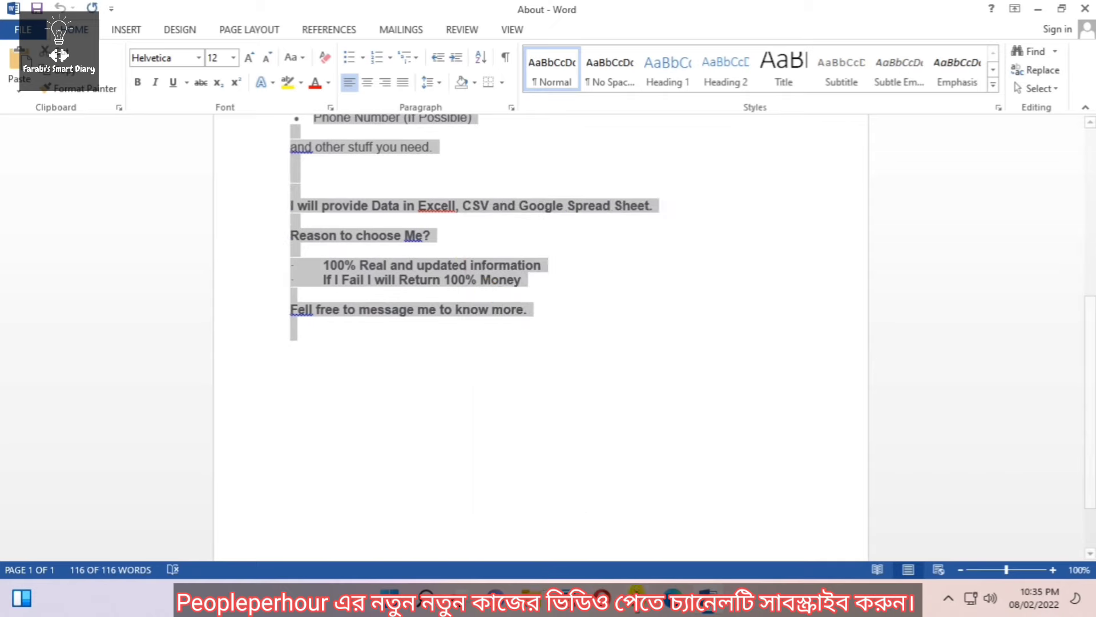
key(alt+Tab)
click(314, 320)
Paste the copied profile description as plain text into the About You box
right_click(314, 324)
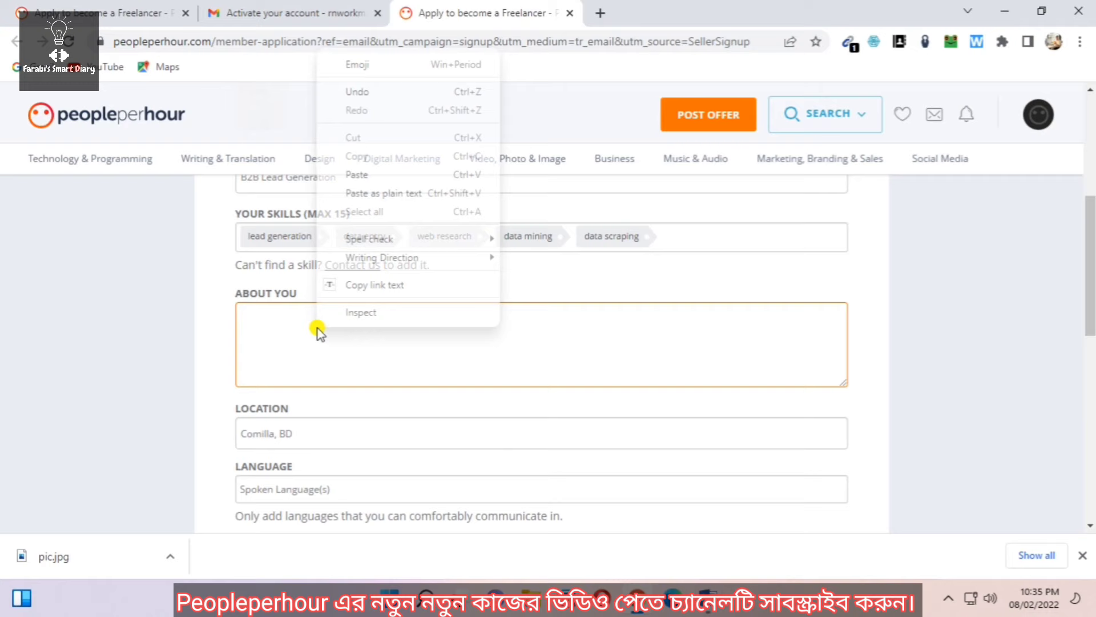
click(364, 192)
scroll(394, 354, up, 5)
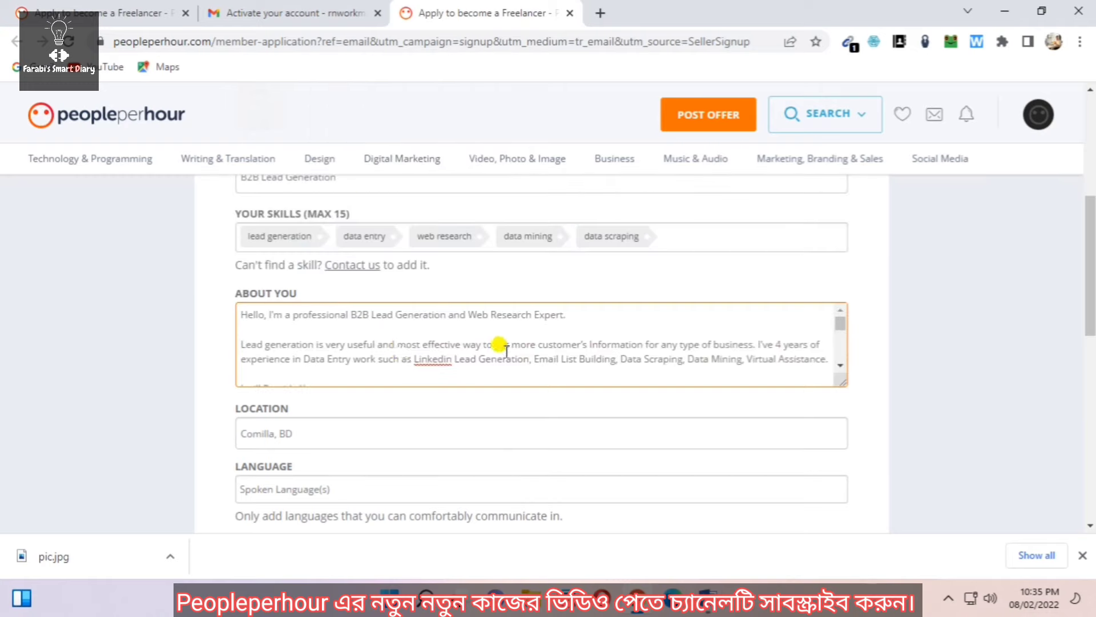
scroll(473, 347, down, 15)
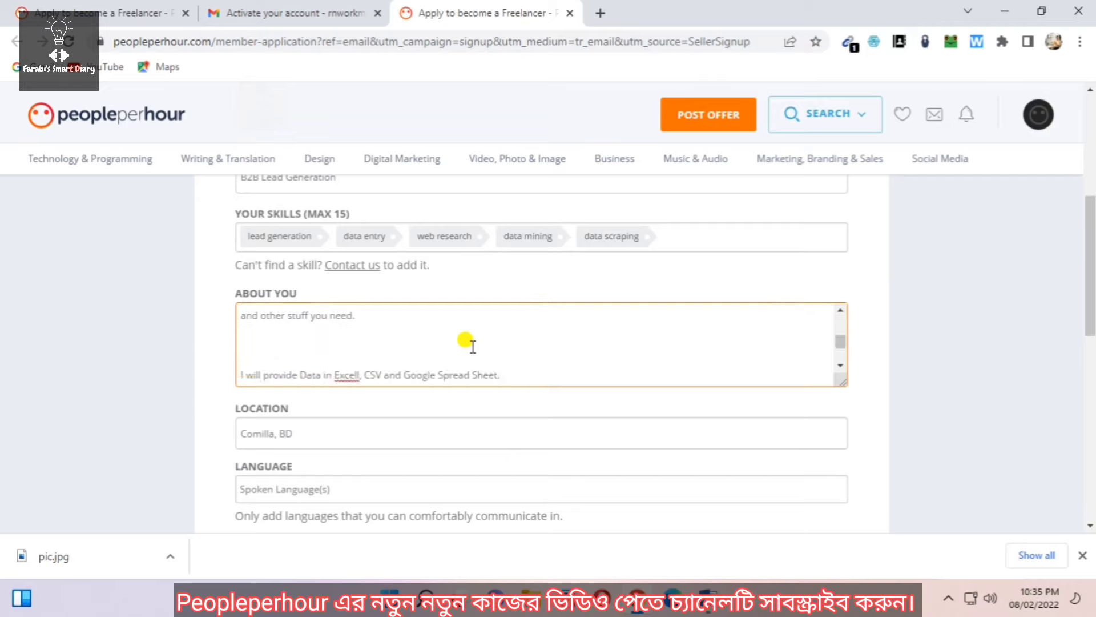
scroll(436, 362, down, 3)
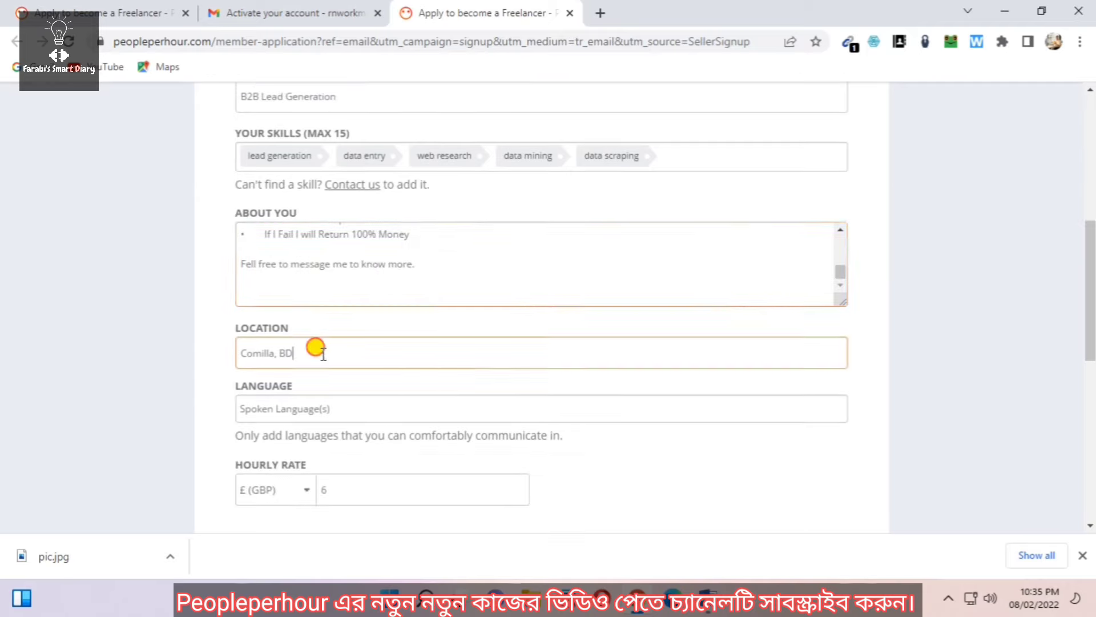
Replace the location Comilla, BD with 'Chittagong, BD' from the autocomplete list
click(323, 353)
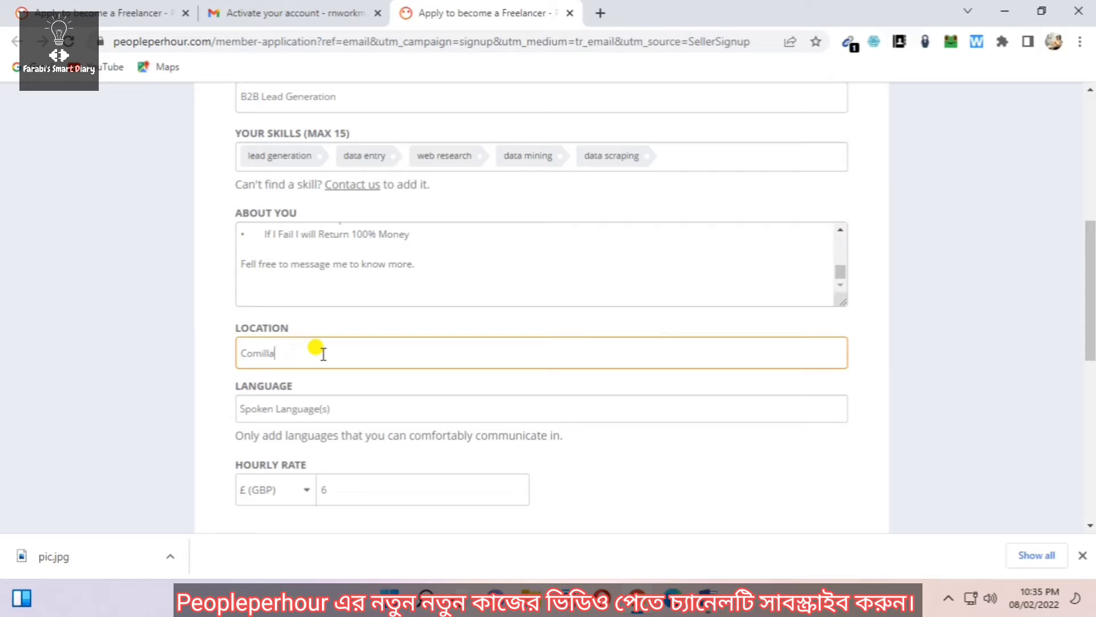
text(Chatt)
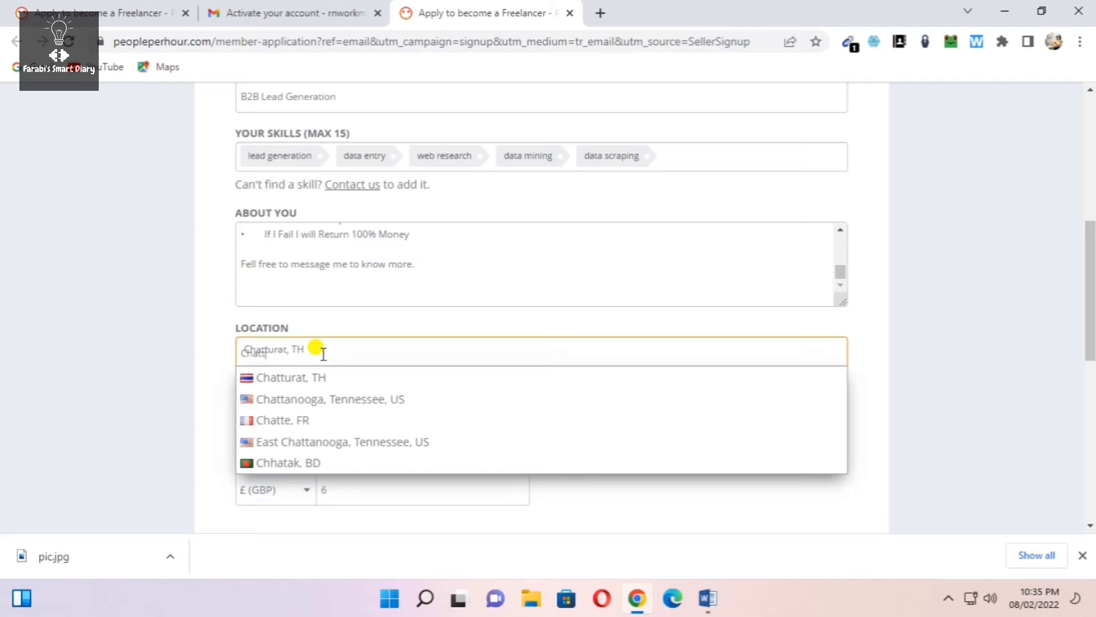
key(BackSpace)
key(BackSpace)
key(BackSpace)
key(BackSpace)
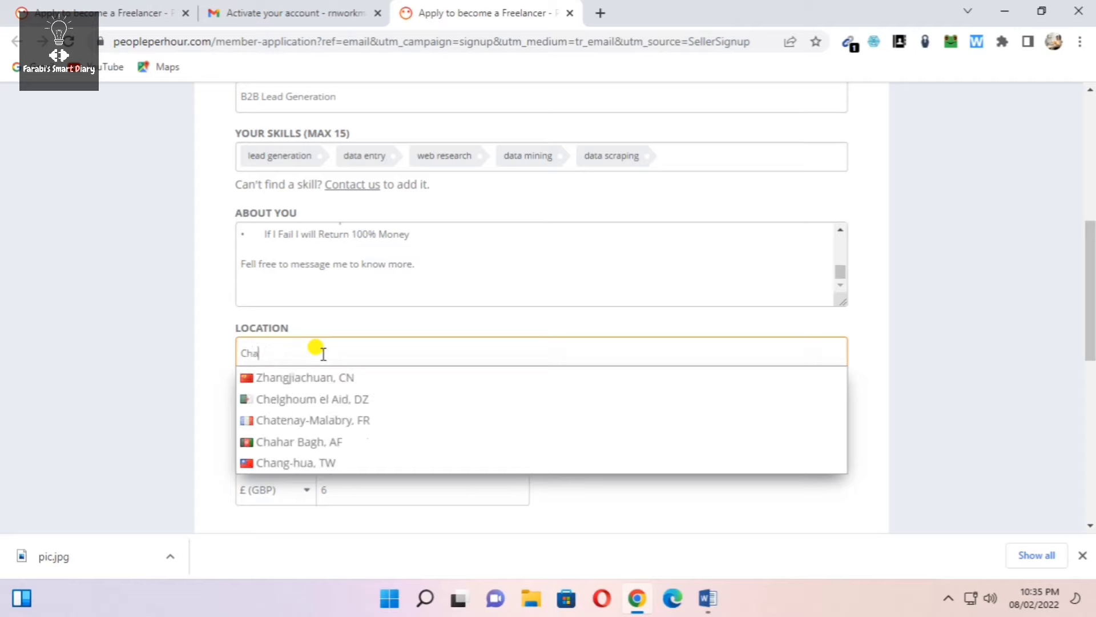
text(hittagong)
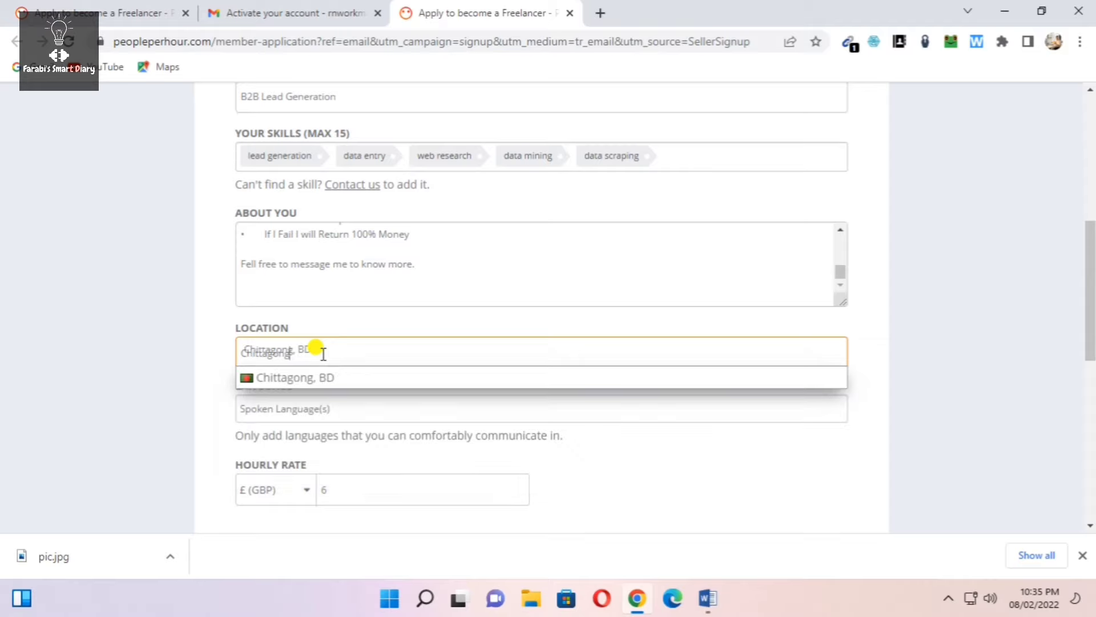
click(318, 378)
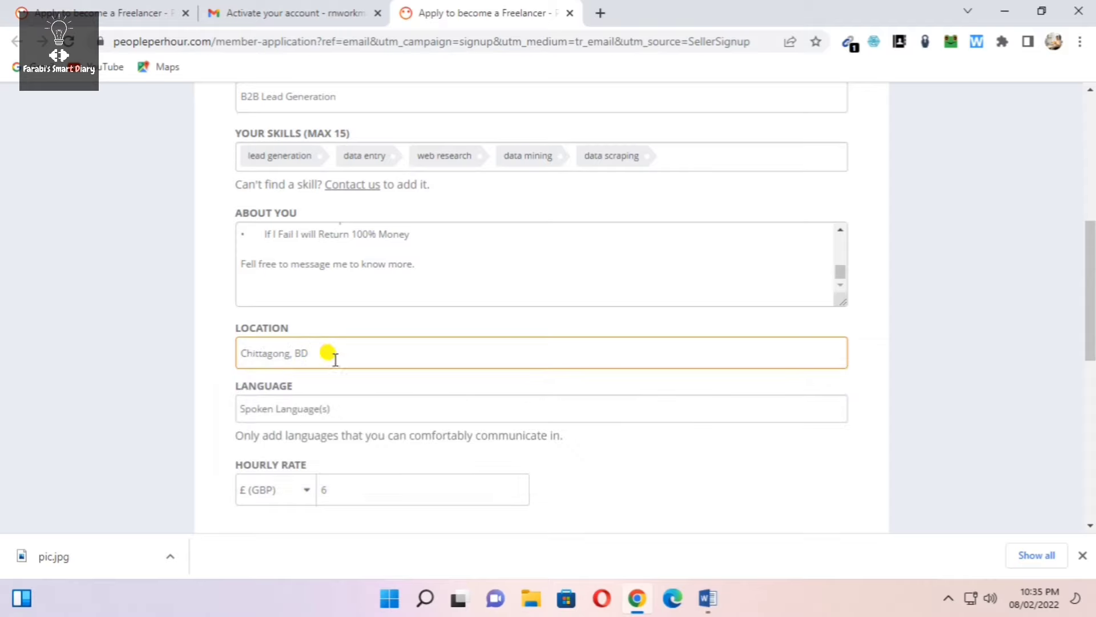
scroll(276, 354, down, 2)
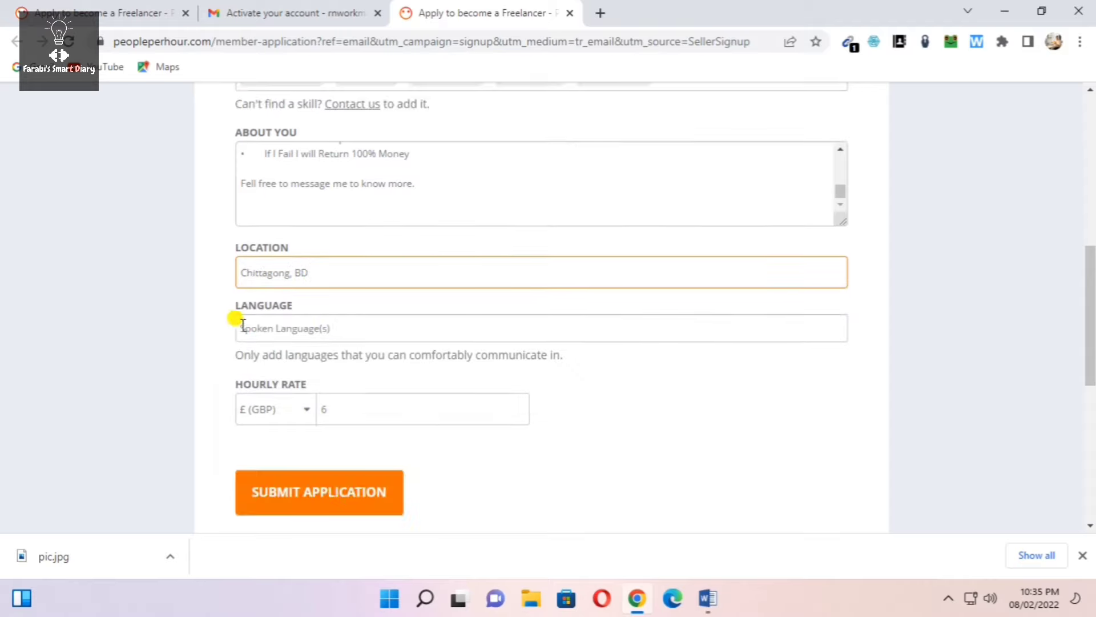
Add English, Bengali and Hindi as language tags on the freelancer application
click(309, 328)
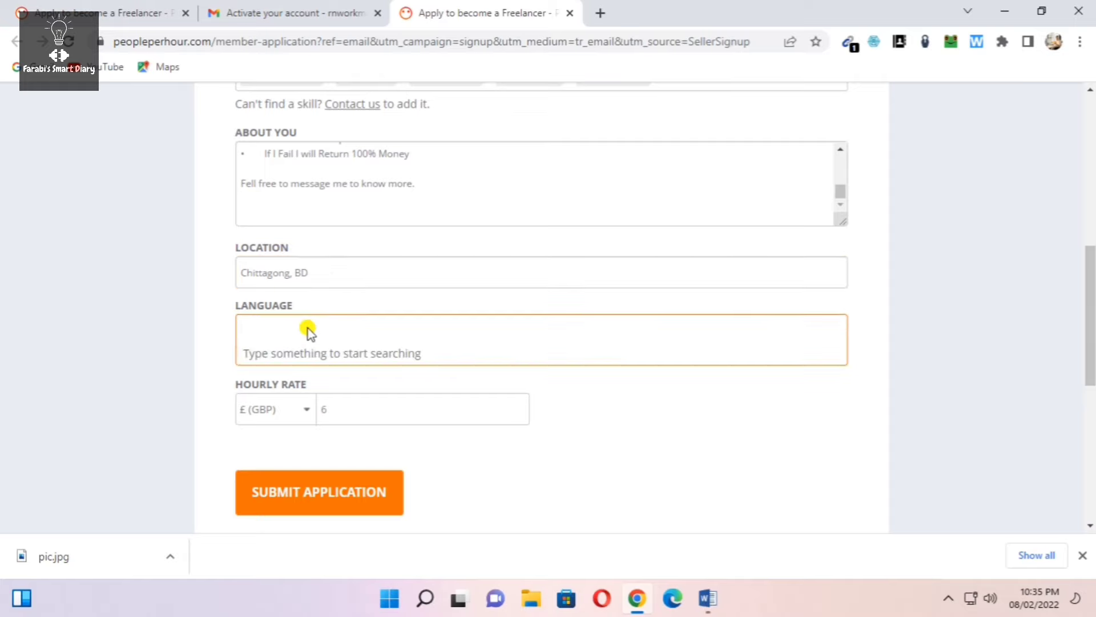
text(english)
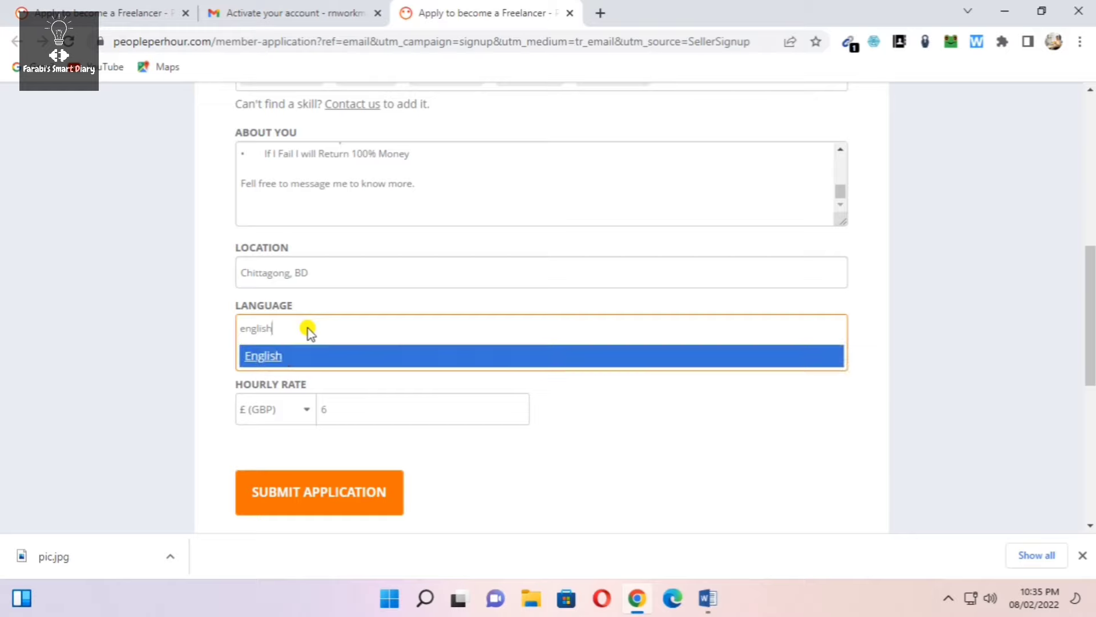
click(274, 361)
text(bangla)
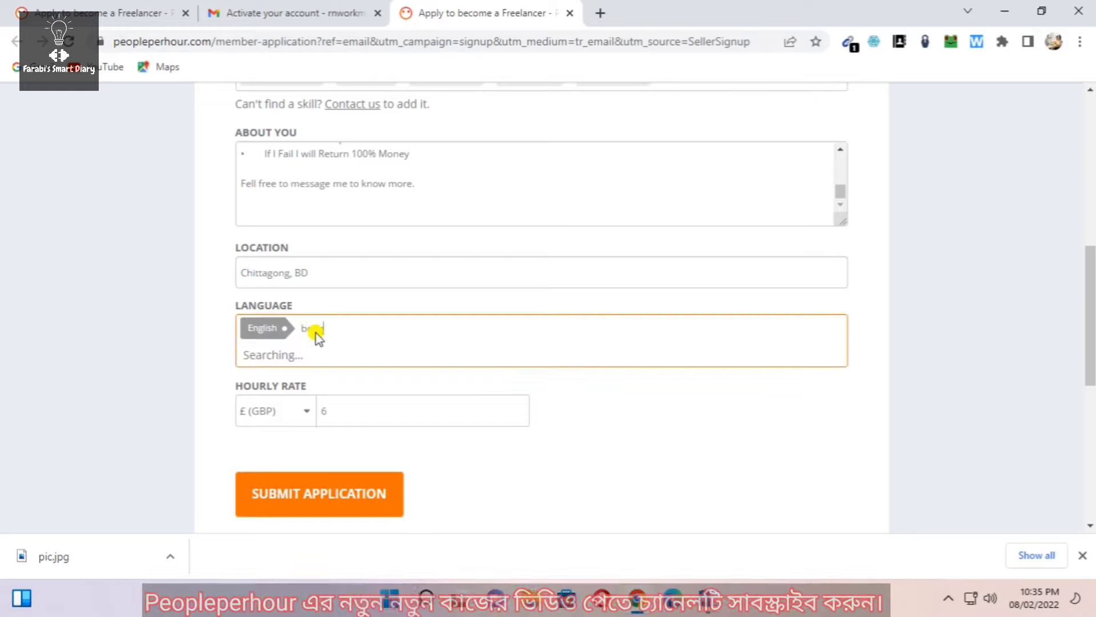
click(280, 359)
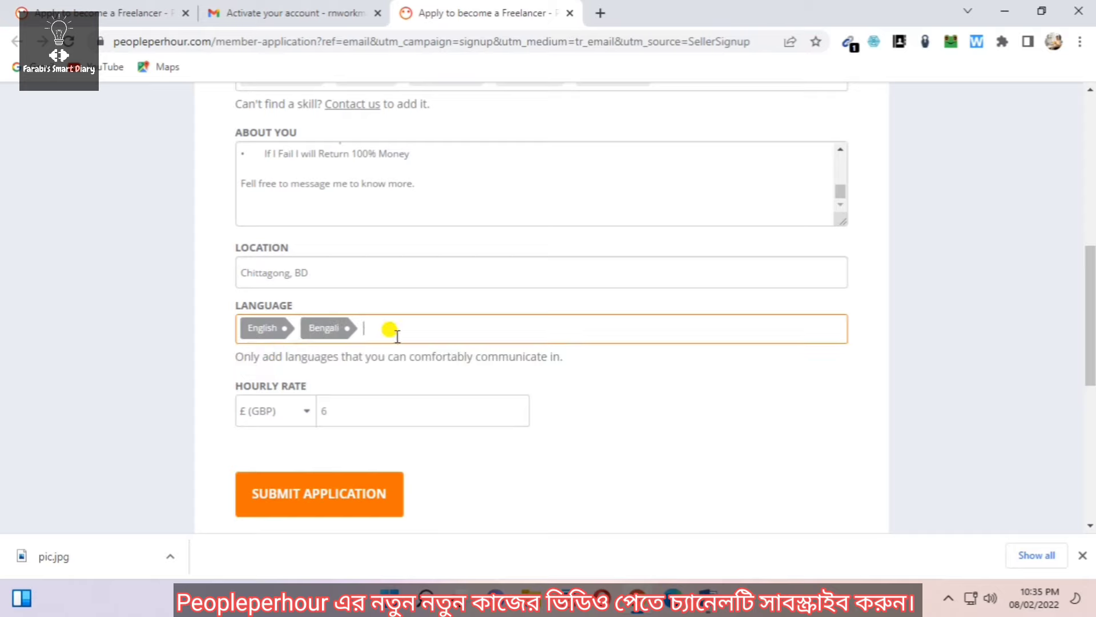
text(hindi)
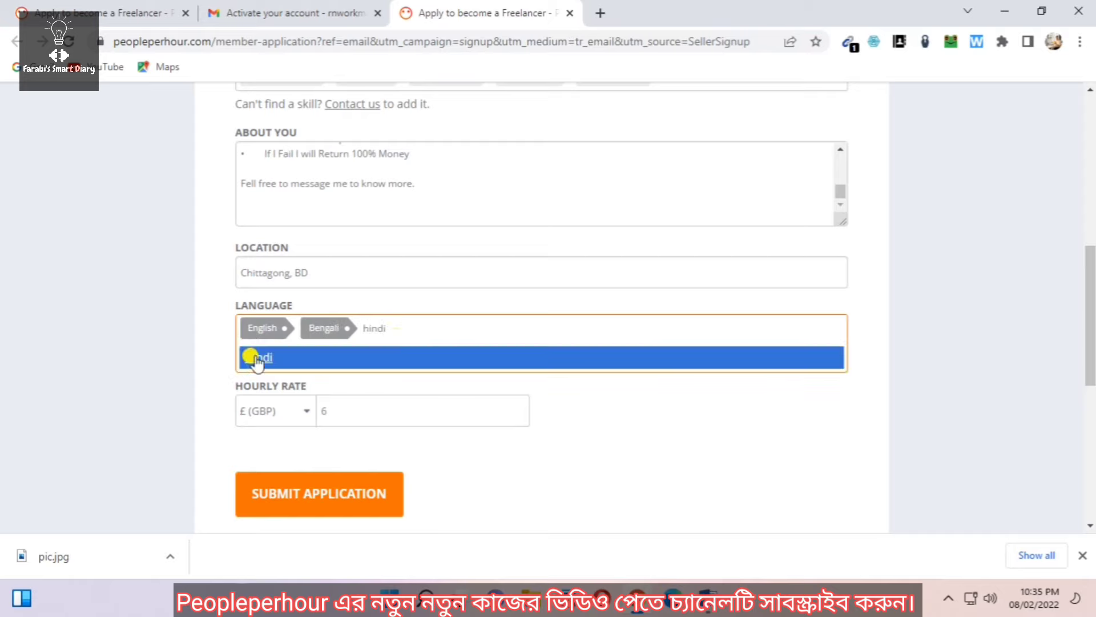
click(251, 357)
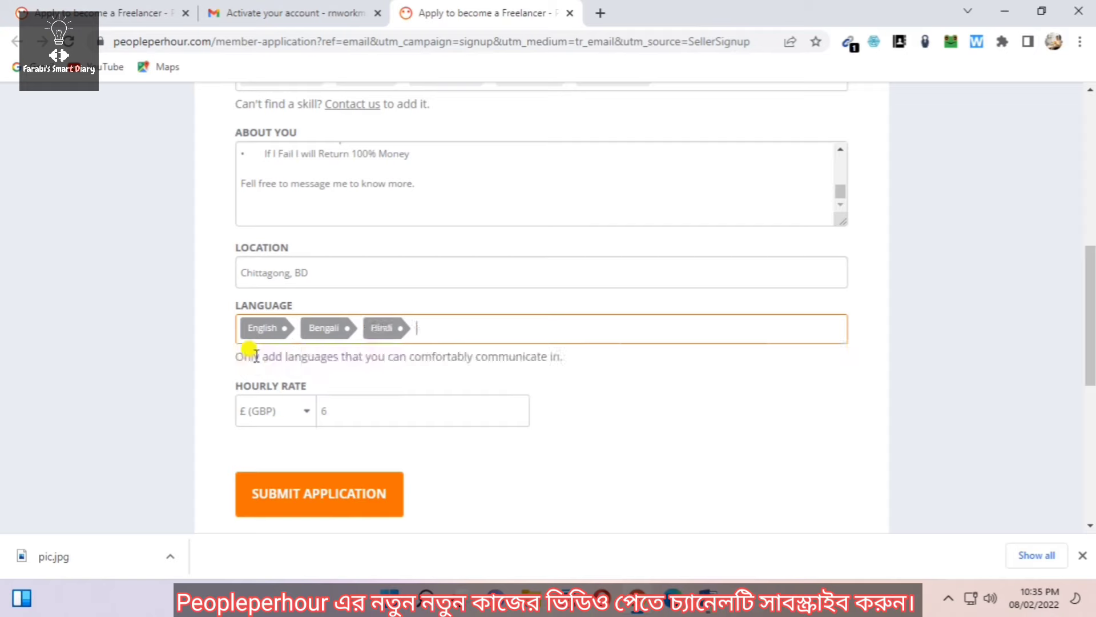
click(302, 410)
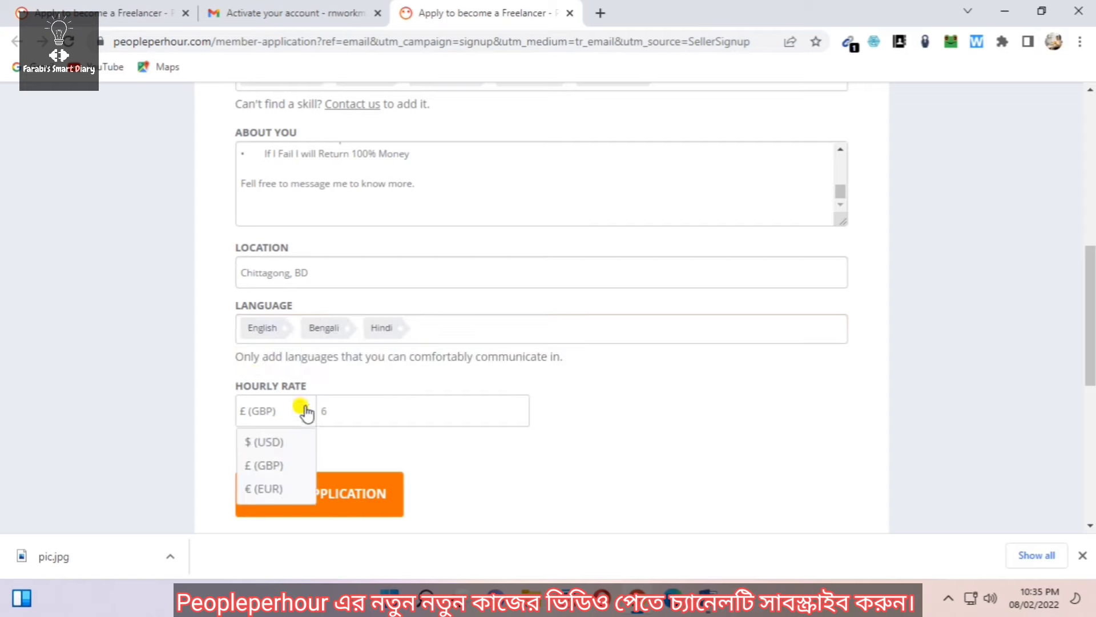
Set the hourly rate to 15 in $ (USD) and submit the application
click(266, 442)
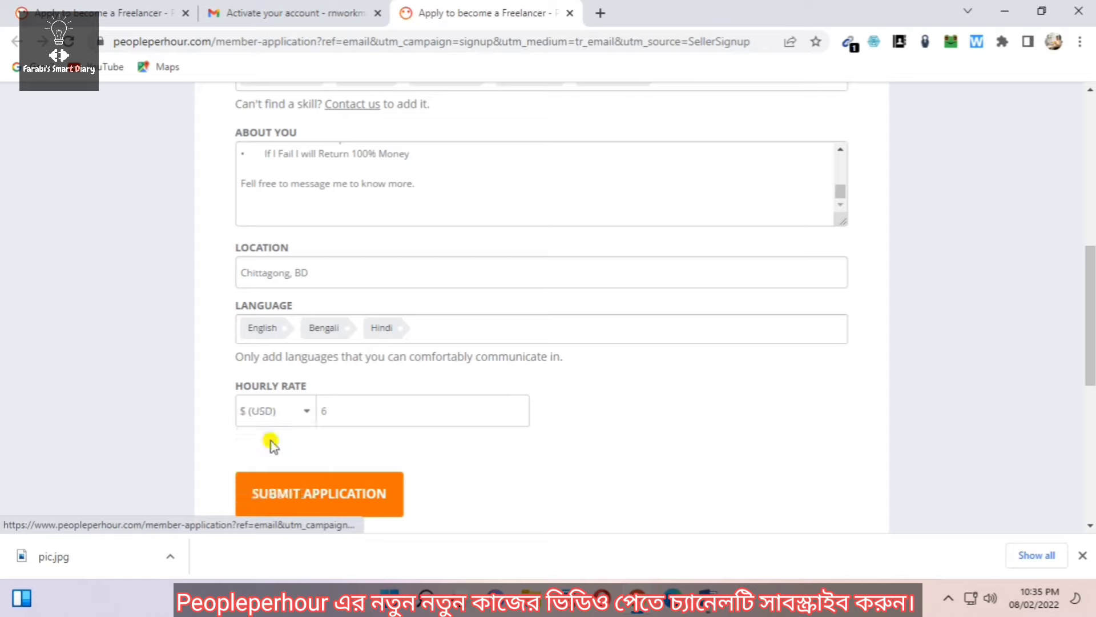
click(342, 412)
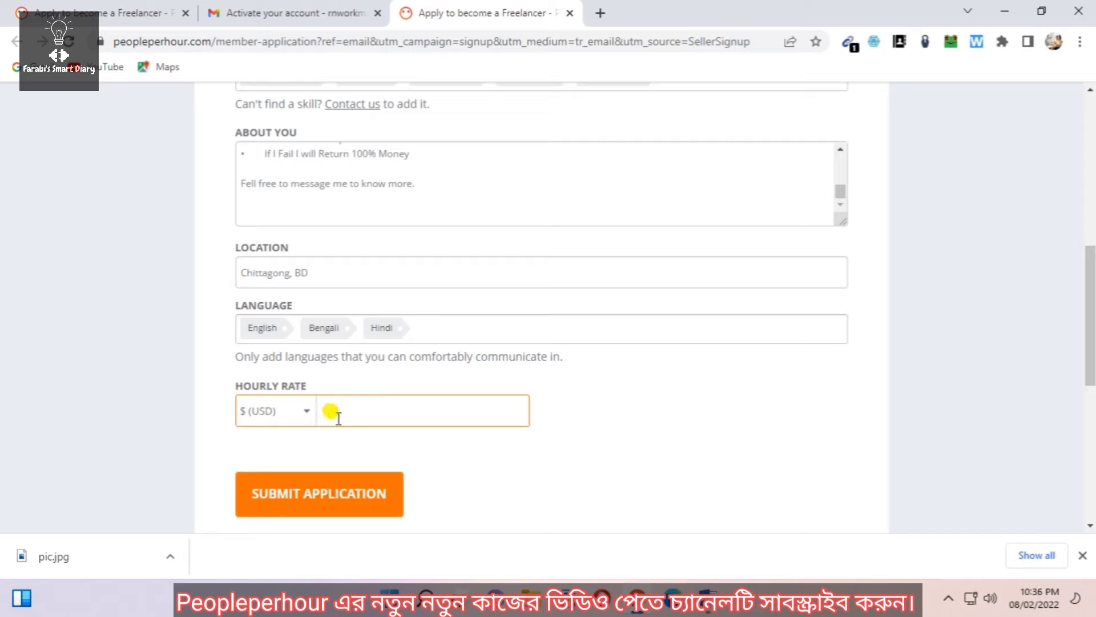
click(337, 470)
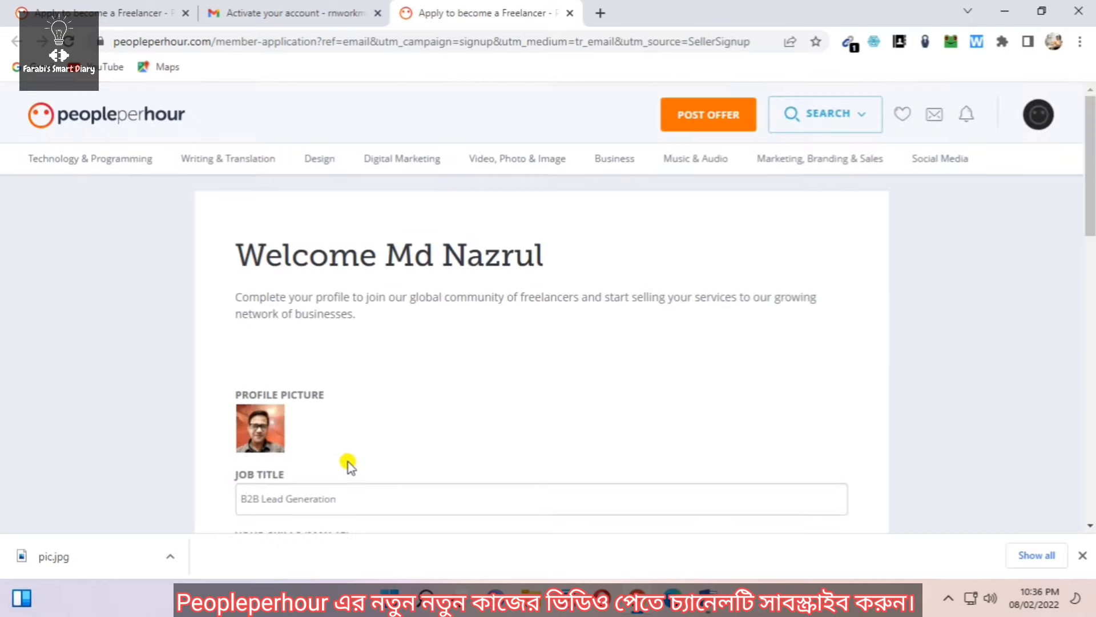
scroll(384, 404, down, 15)
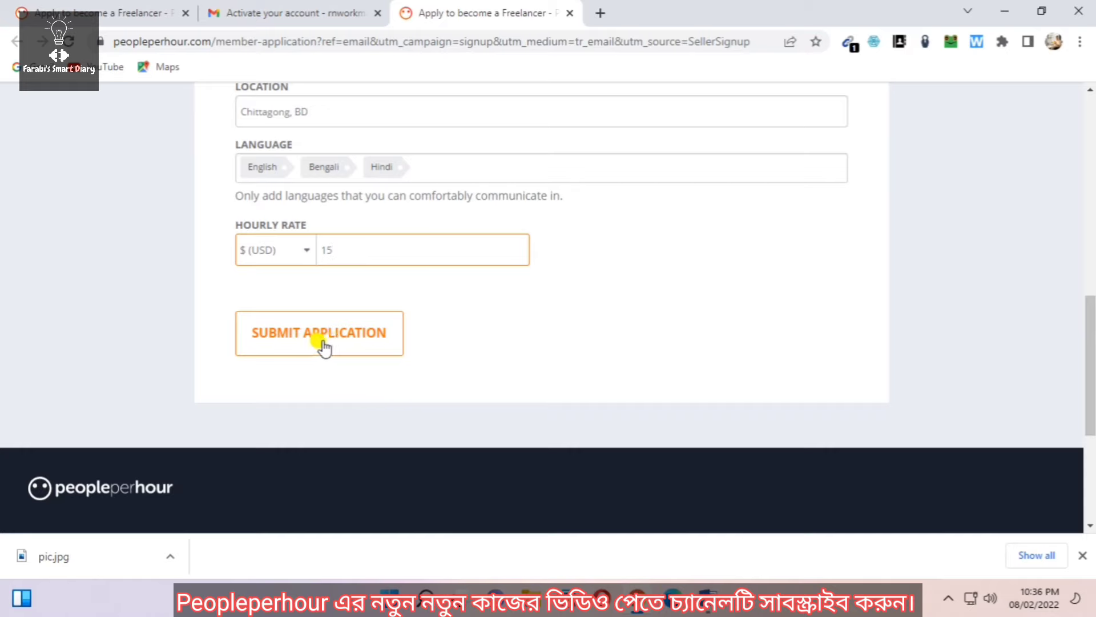
click(323, 341)
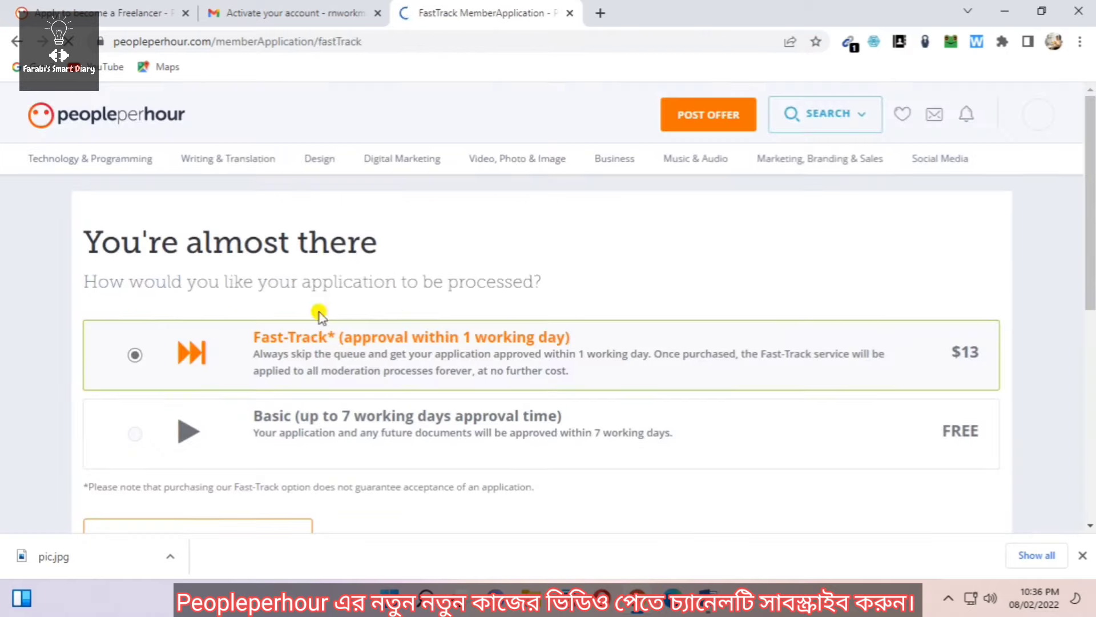
Proceed with free Basic processing, then go to the freelancer Profile page
scroll(302, 325, down, 1)
scroll(303, 331, down, 1)
scroll(355, 333, up, 2)
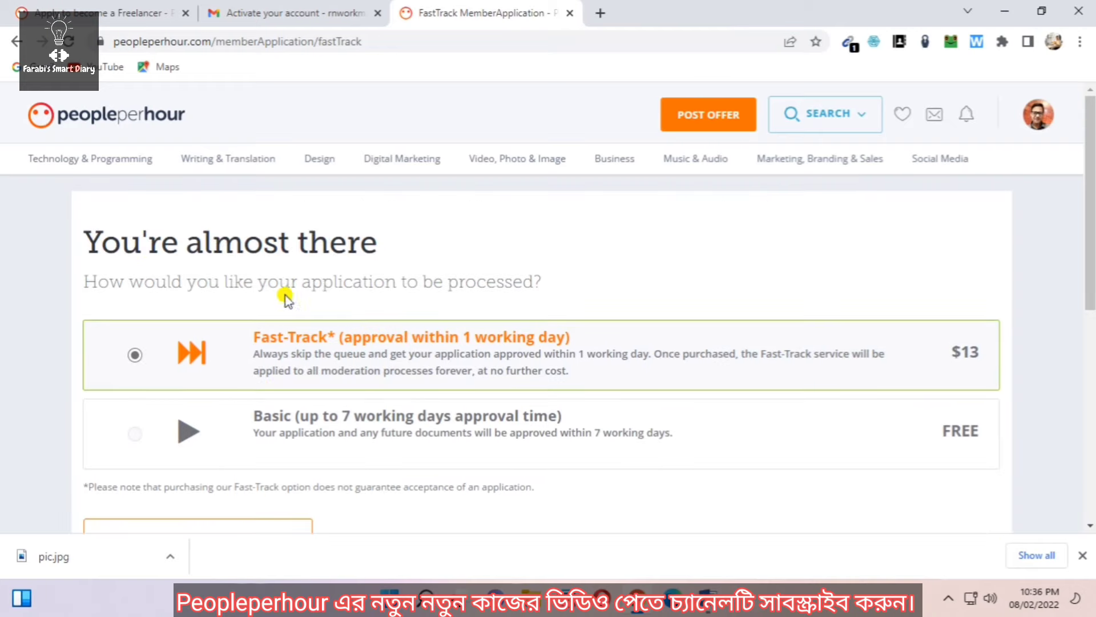
scroll(285, 303, down, 2)
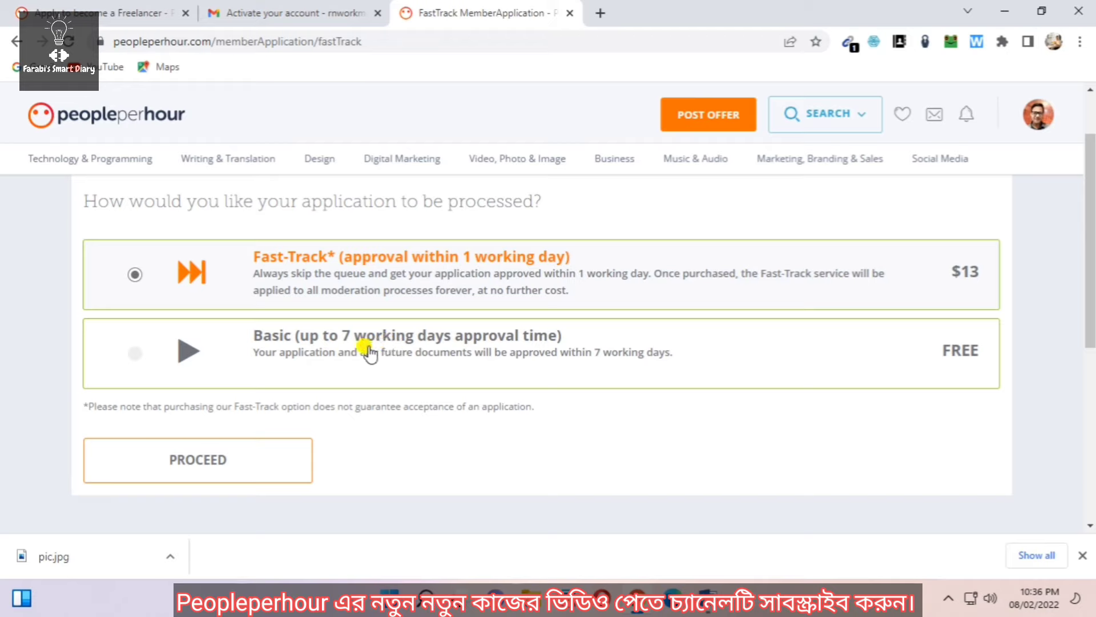
click(368, 353)
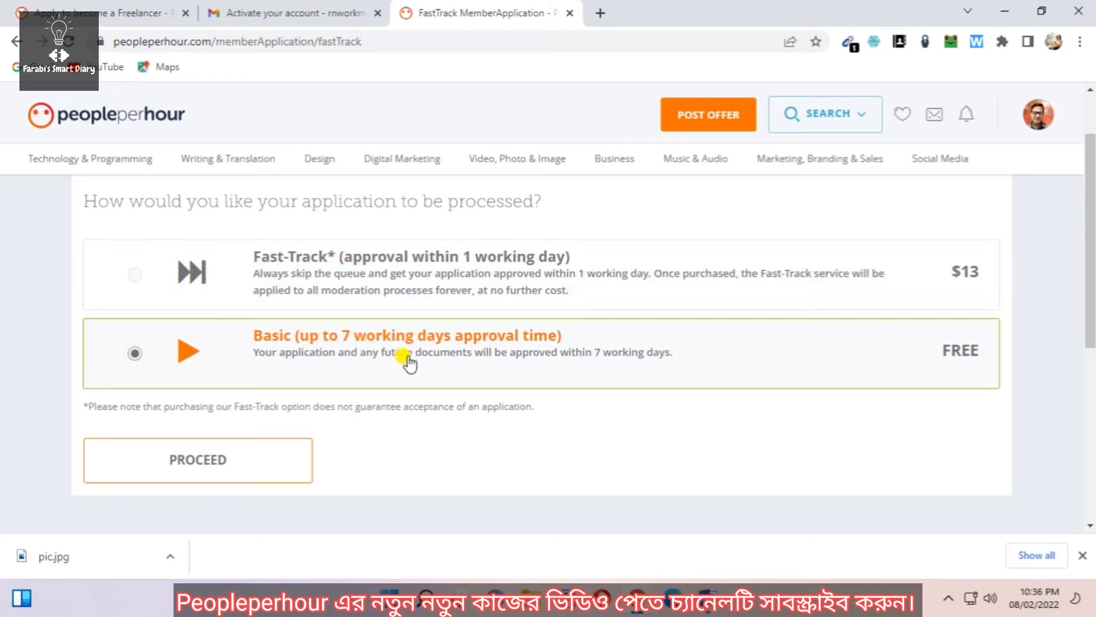
click(200, 460)
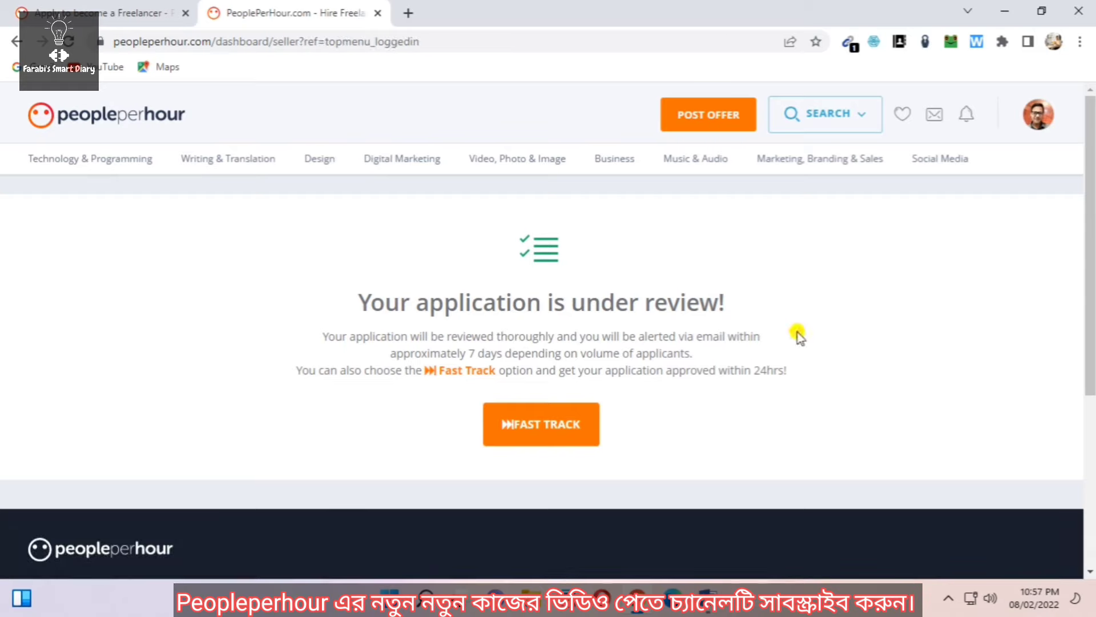
click(1038, 119)
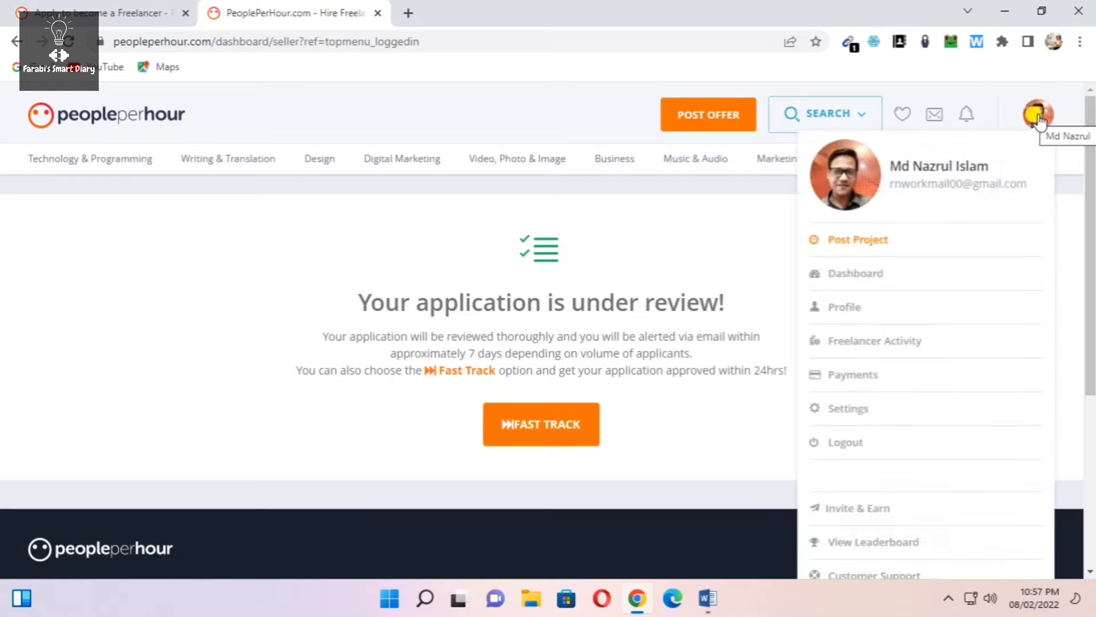
click(847, 313)
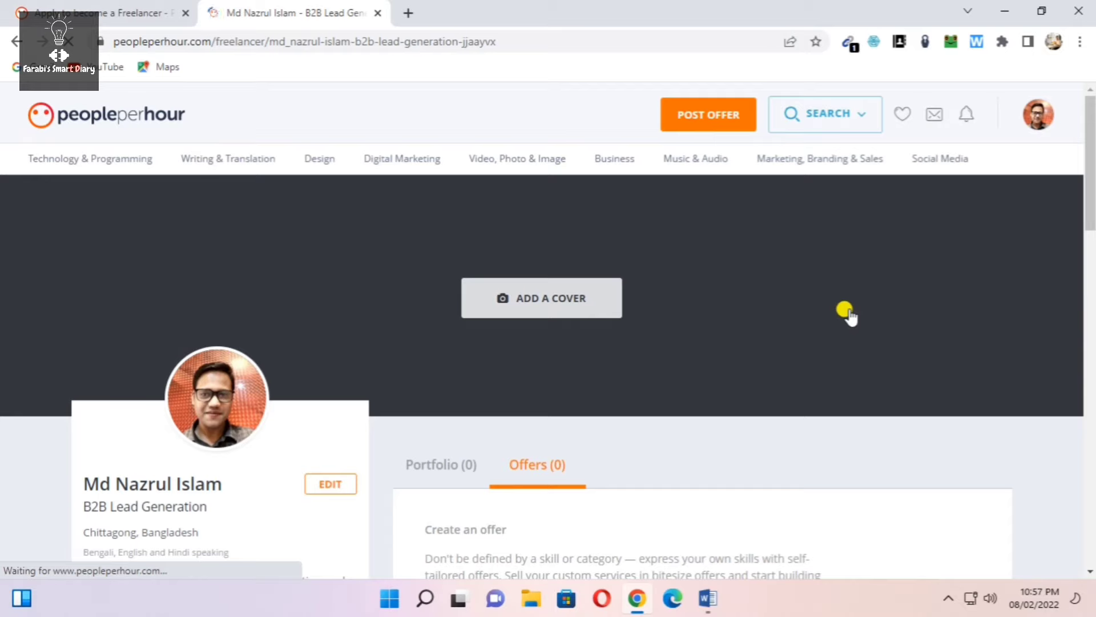
Upload the Data Entry image as the profile cover and save the crop
click(544, 300)
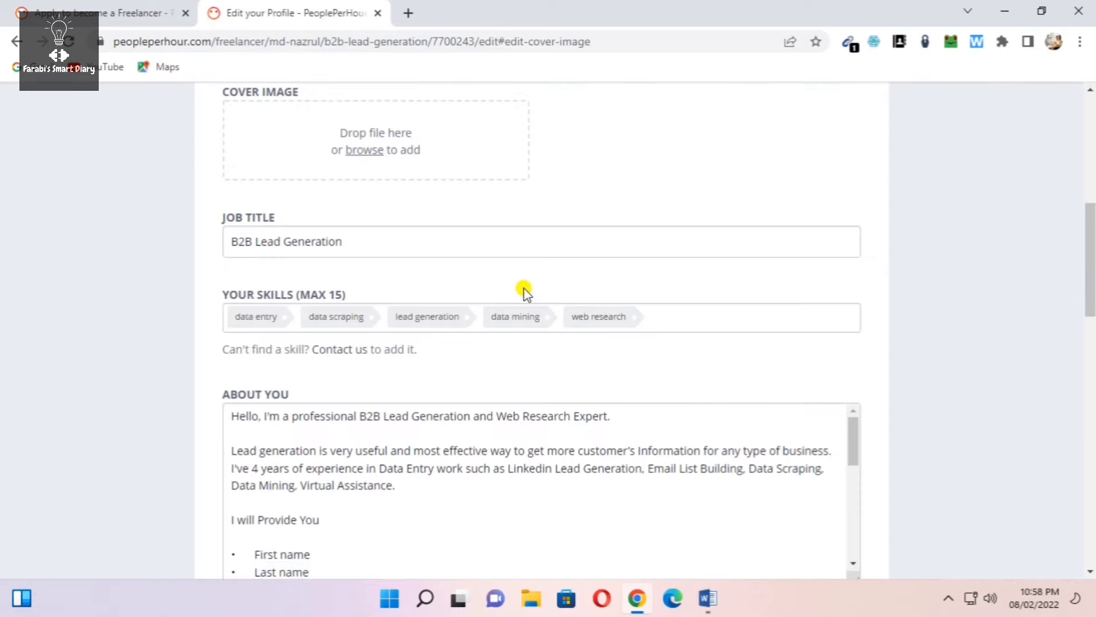
scroll(524, 293, up, 3)
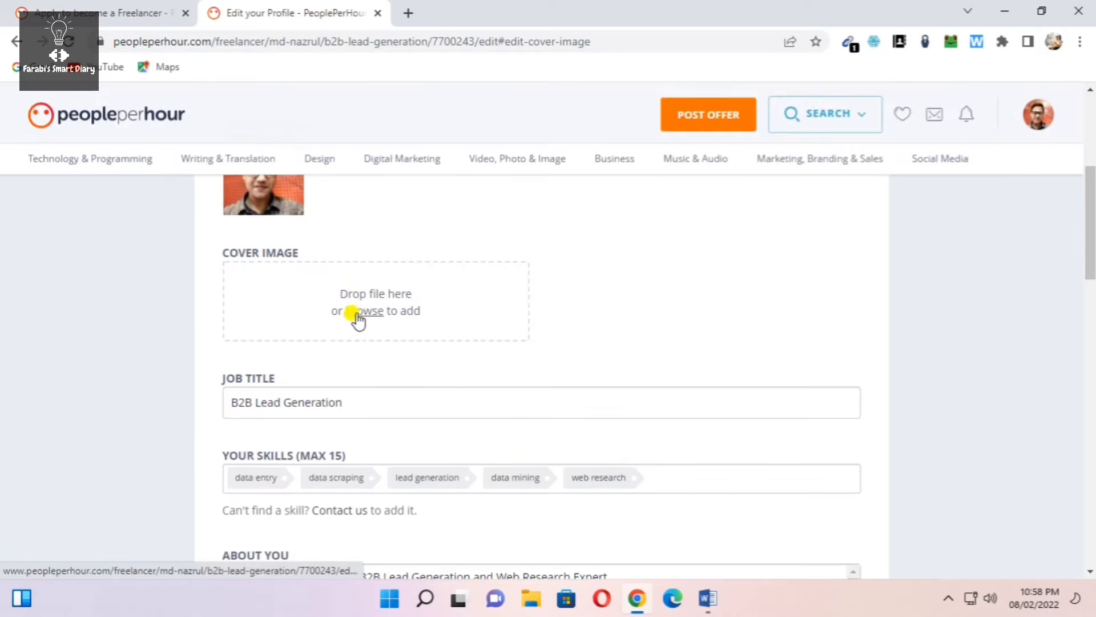
click(367, 313)
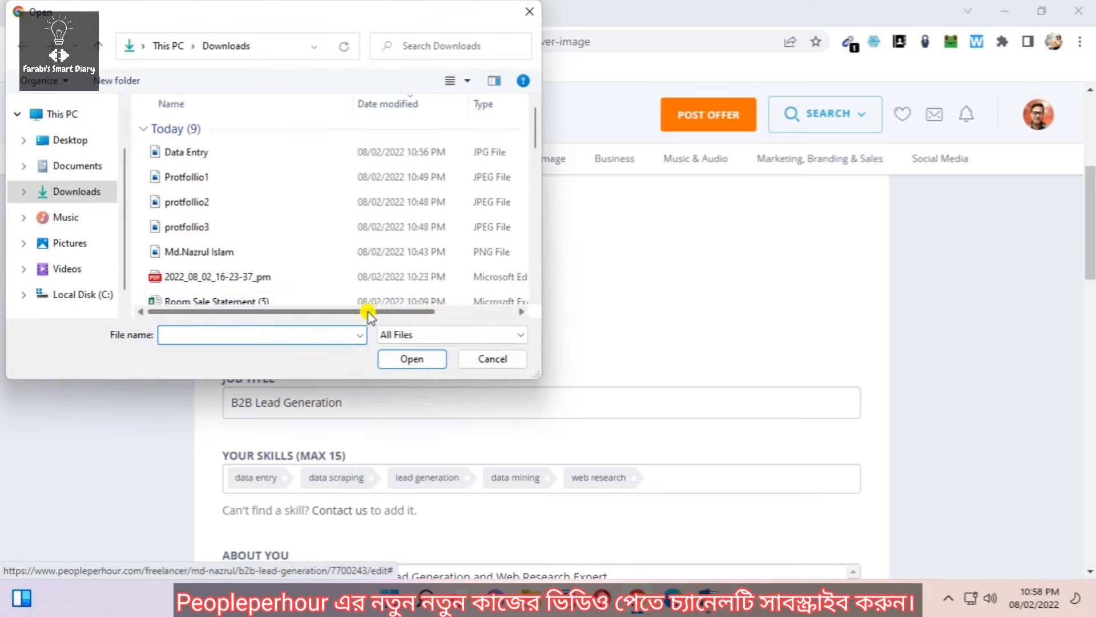
click(190, 156)
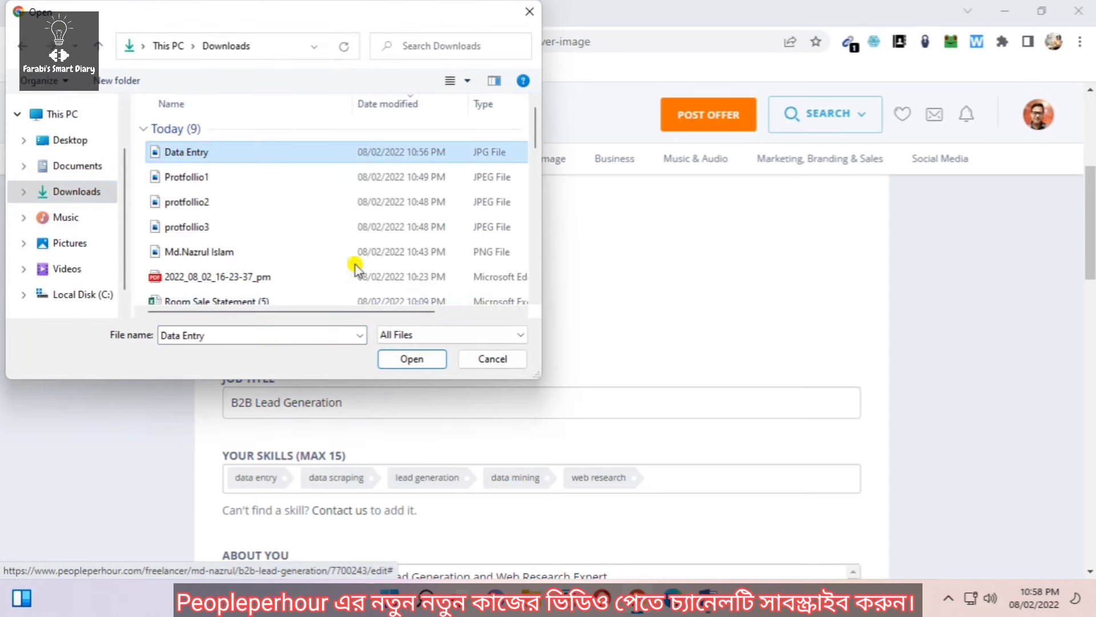
click(409, 358)
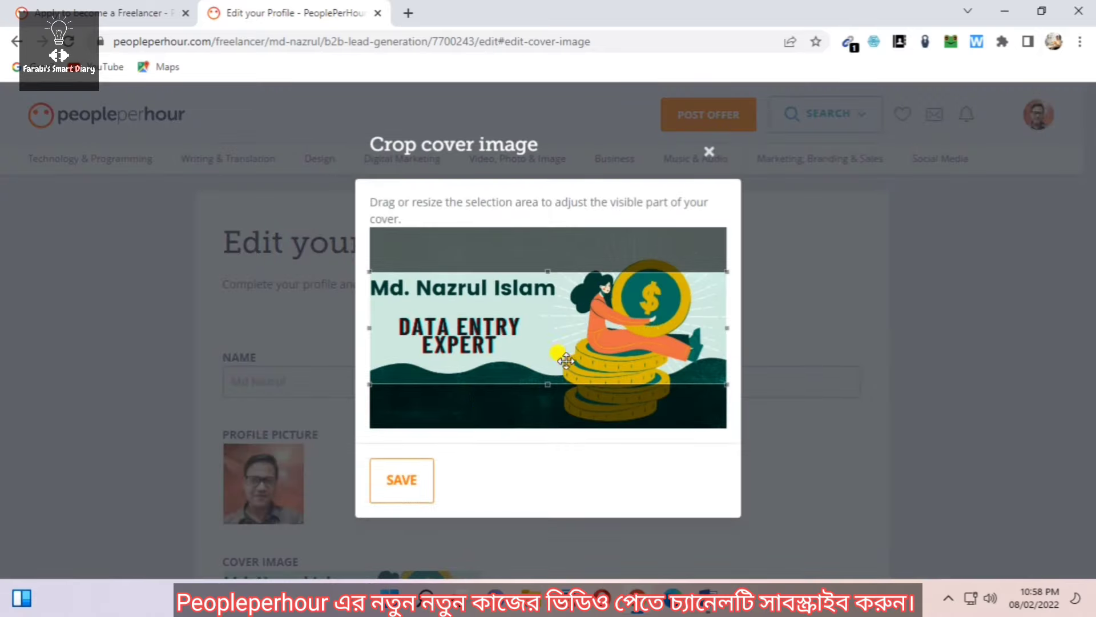
click(402, 483)
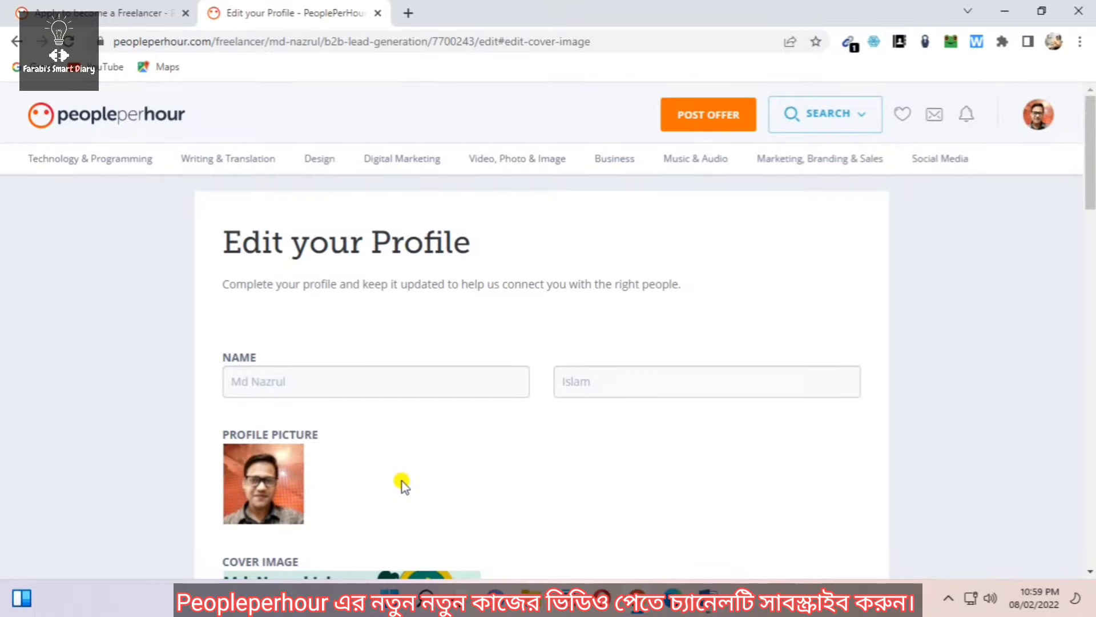
scroll(435, 407, down, 10)
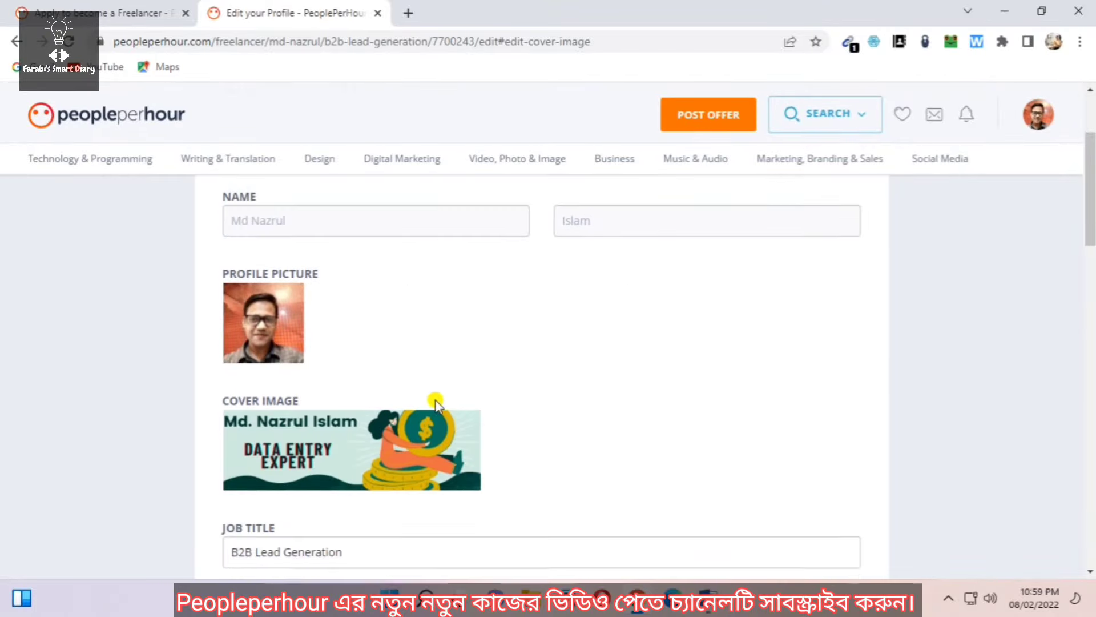
scroll(423, 379, down, 8)
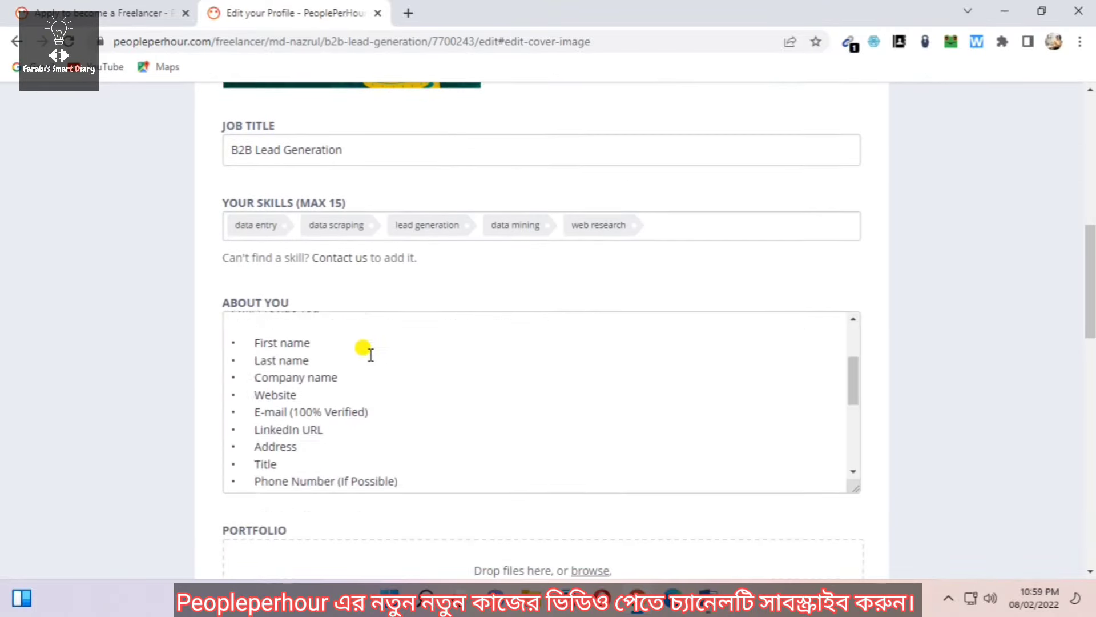
scroll(422, 411, down, 5)
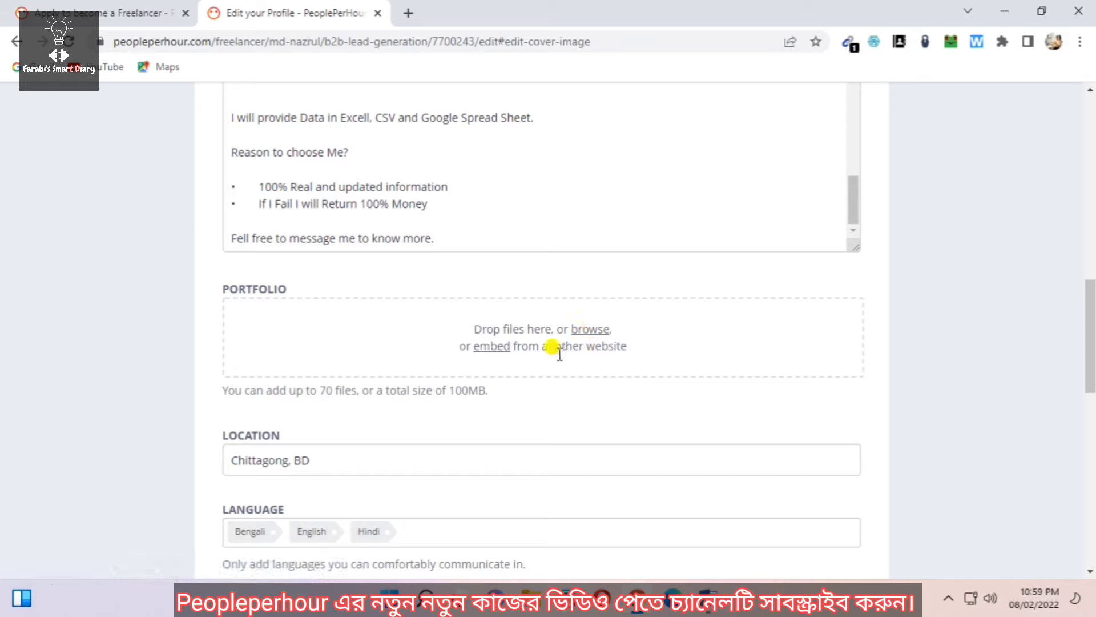
Upload Protfollio1, protfollio2 and protfollio3 as portfolio images
click(588, 330)
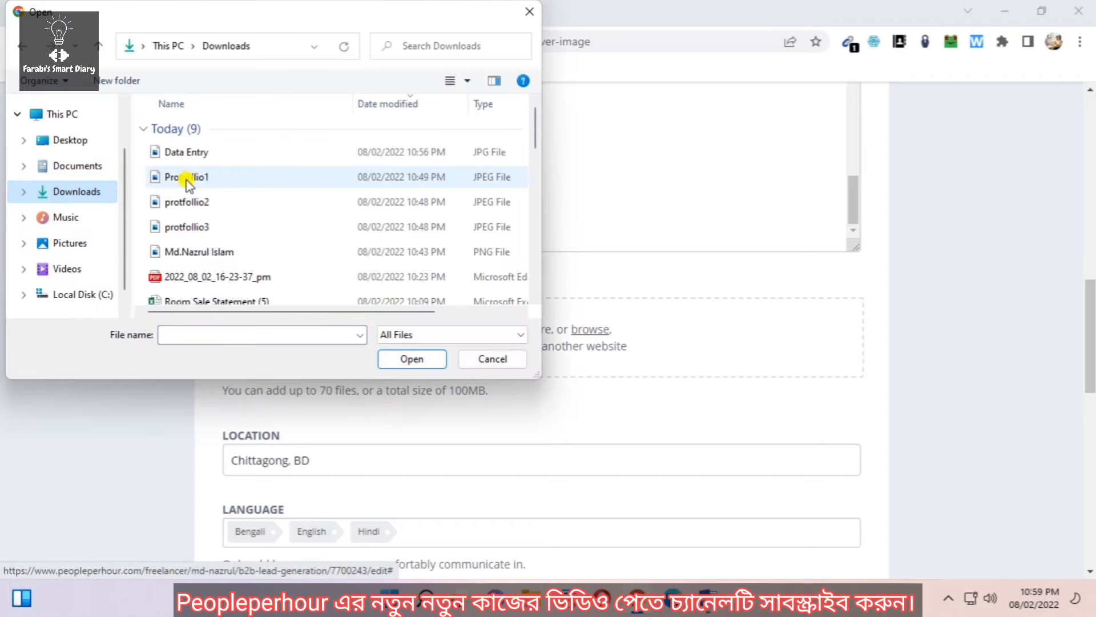
click(207, 182)
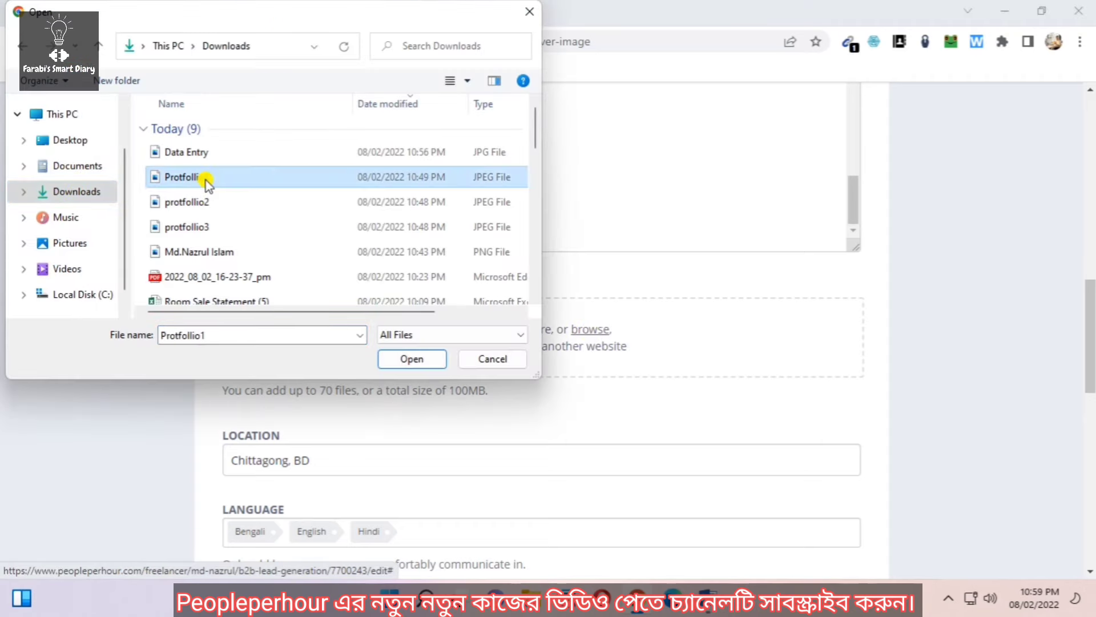
ctrl+click(207, 202)
ctrl+click(206, 227)
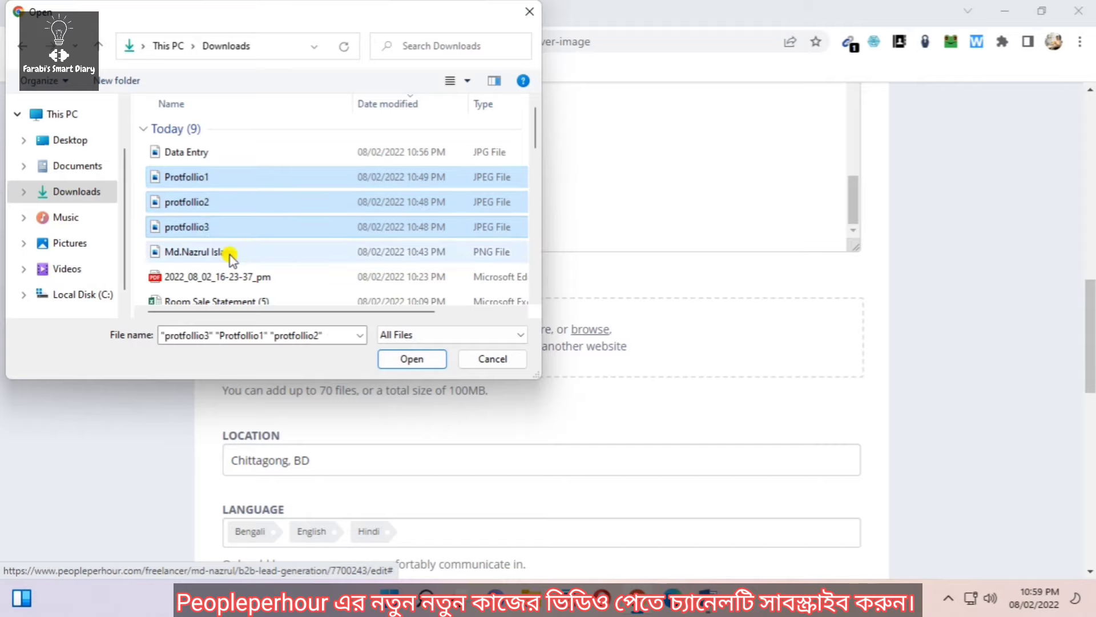
click(411, 358)
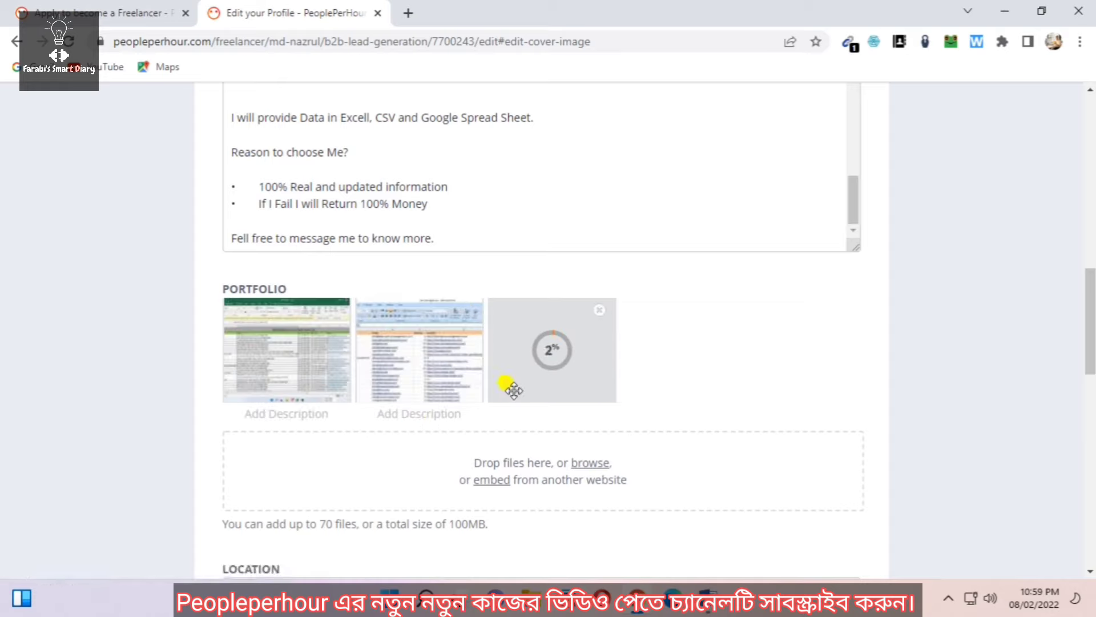
scroll(519, 371, down, 3)
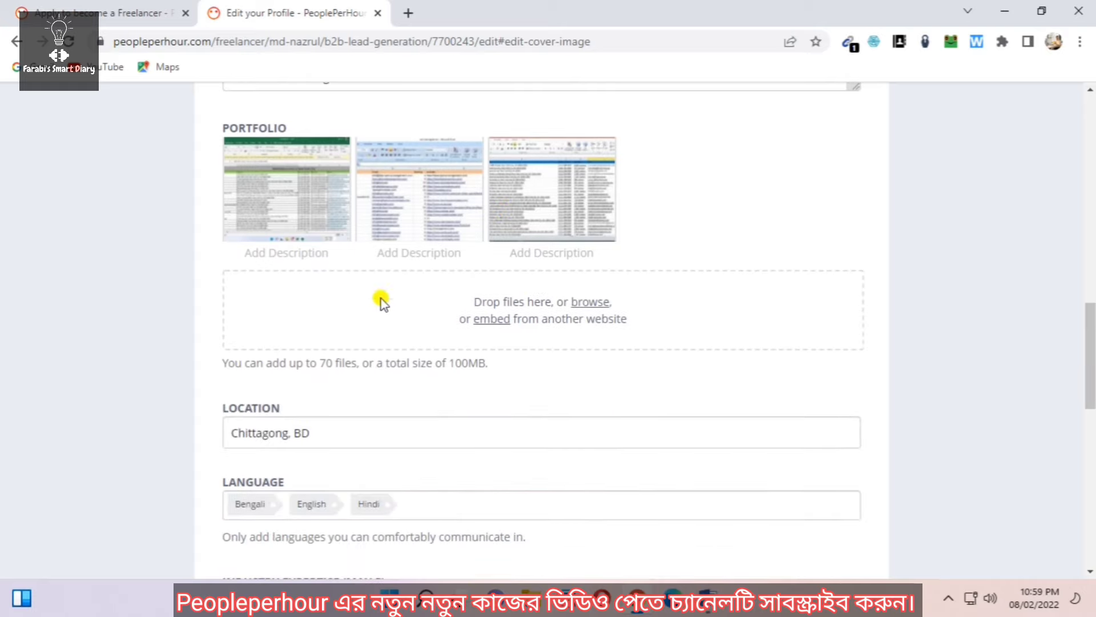
scroll(491, 274, down, 6)
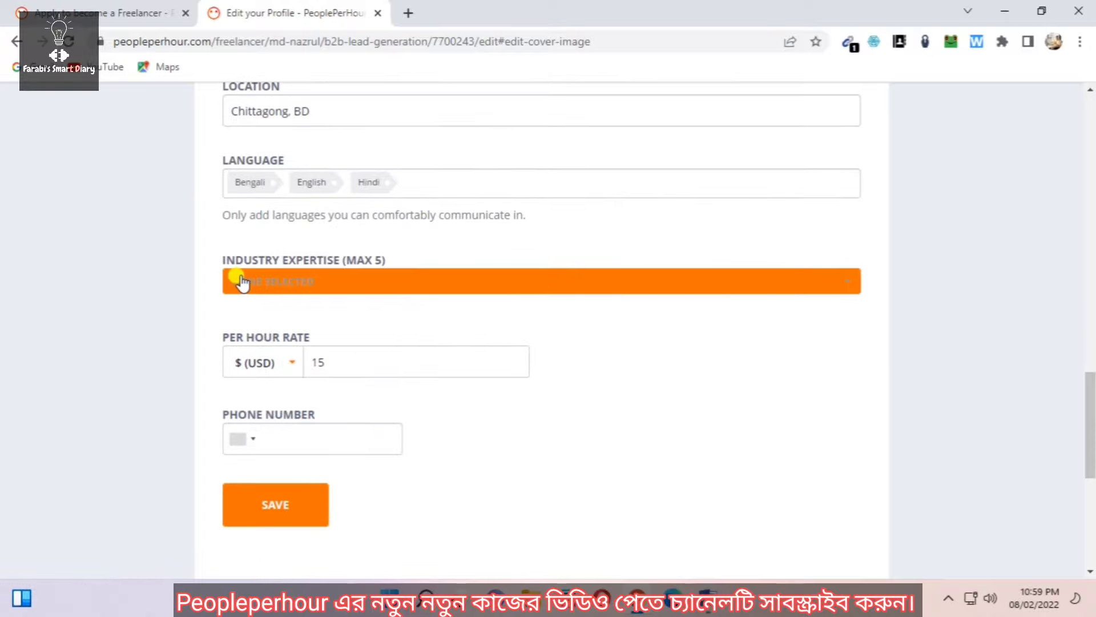
Tick Marketing and Sales in the Industry Expertise list
click(839, 284)
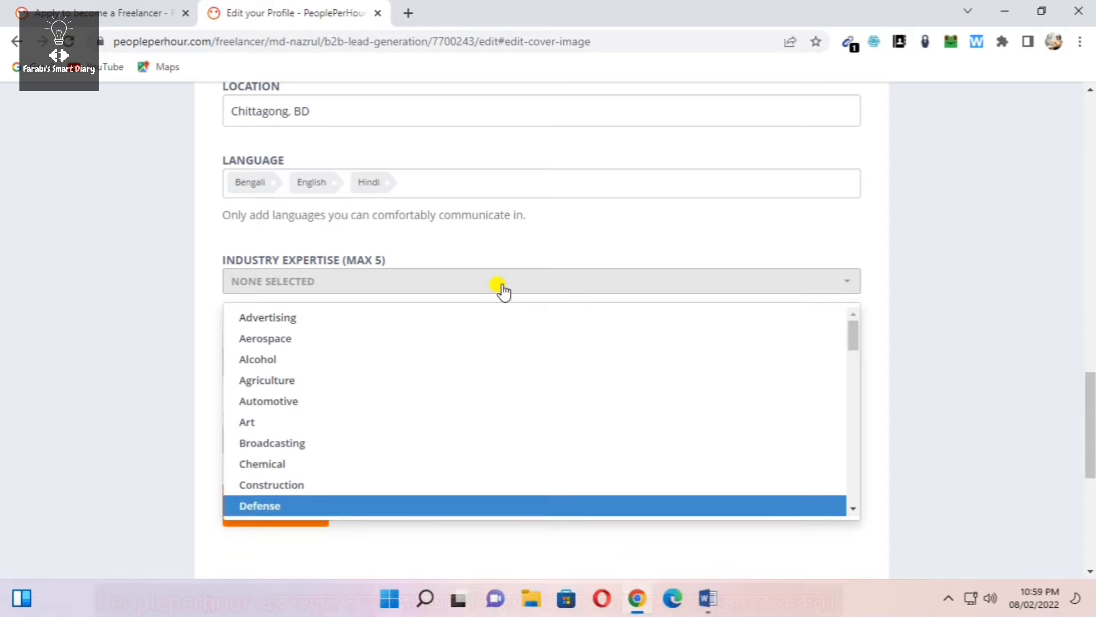
scroll(274, 370, down, 4)
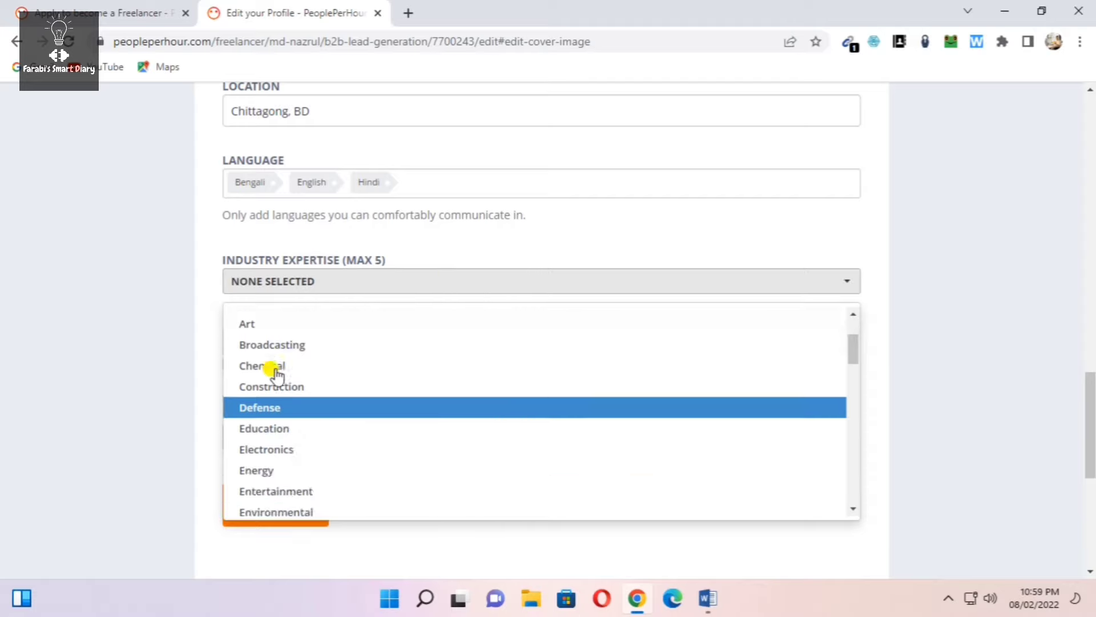
scroll(281, 398, up, 2)
scroll(281, 384, up, 2)
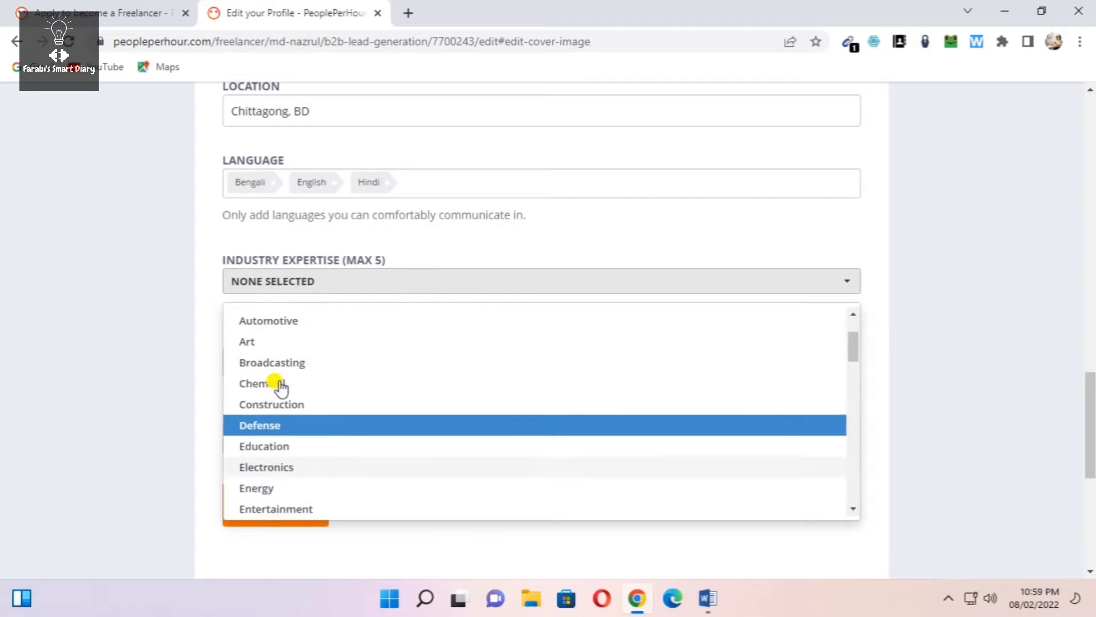
scroll(278, 362, up, 2)
scroll(278, 362, up, 3)
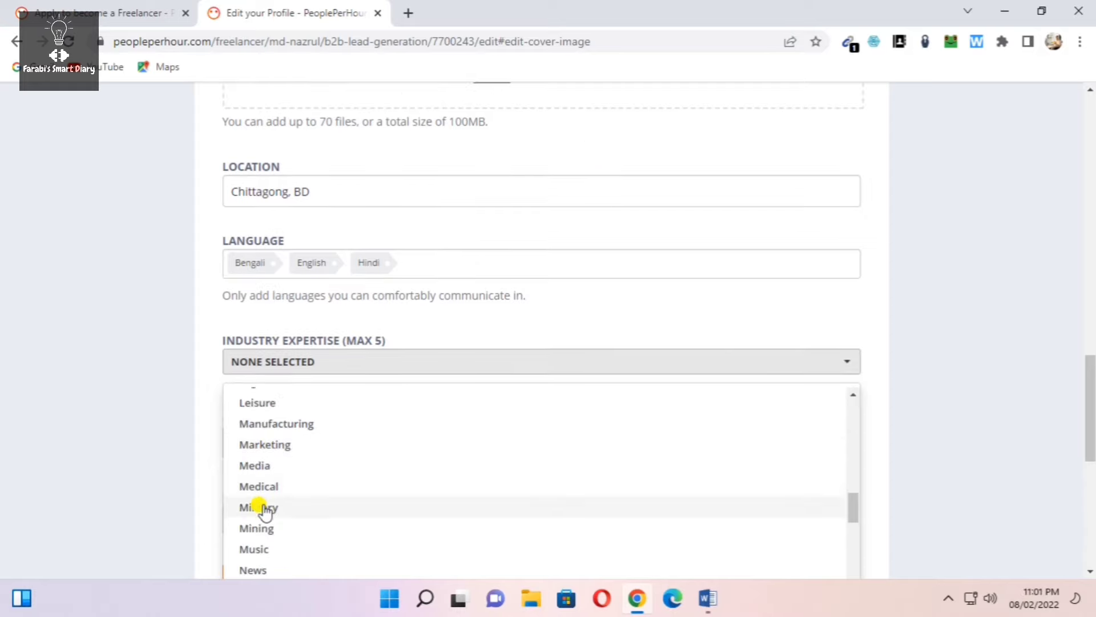
click(270, 447)
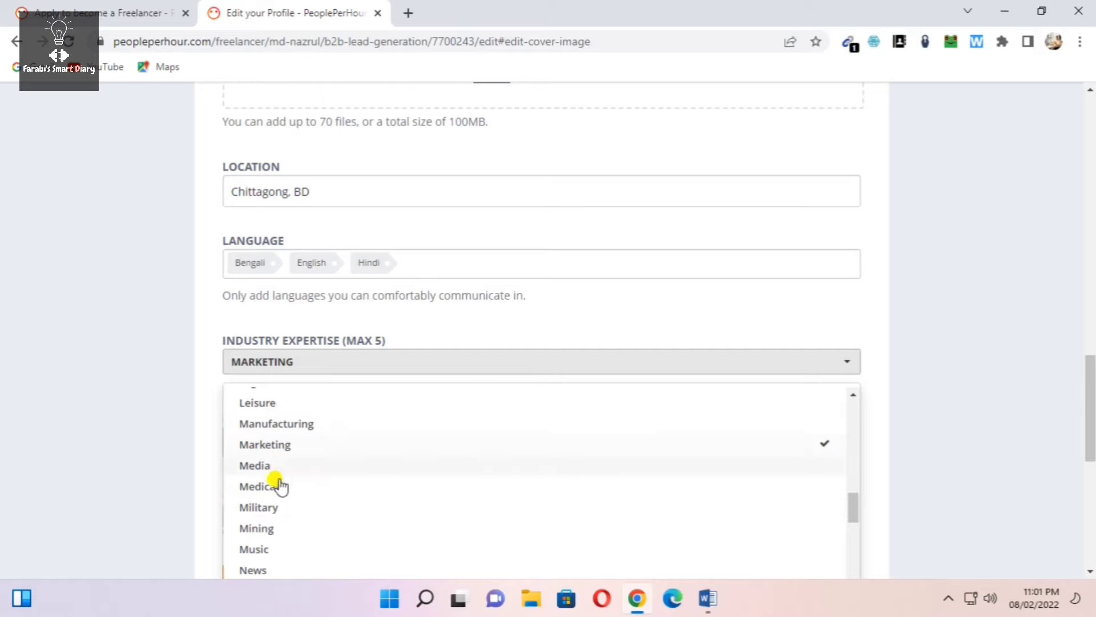
scroll(269, 511, down, 3)
scroll(272, 511, down, 3)
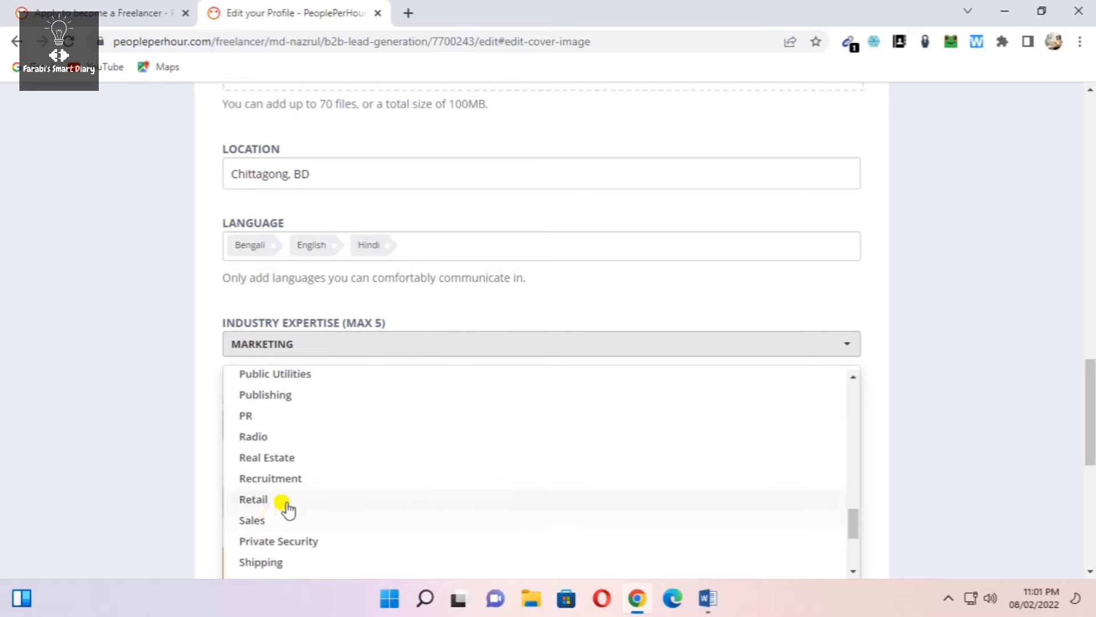
click(255, 523)
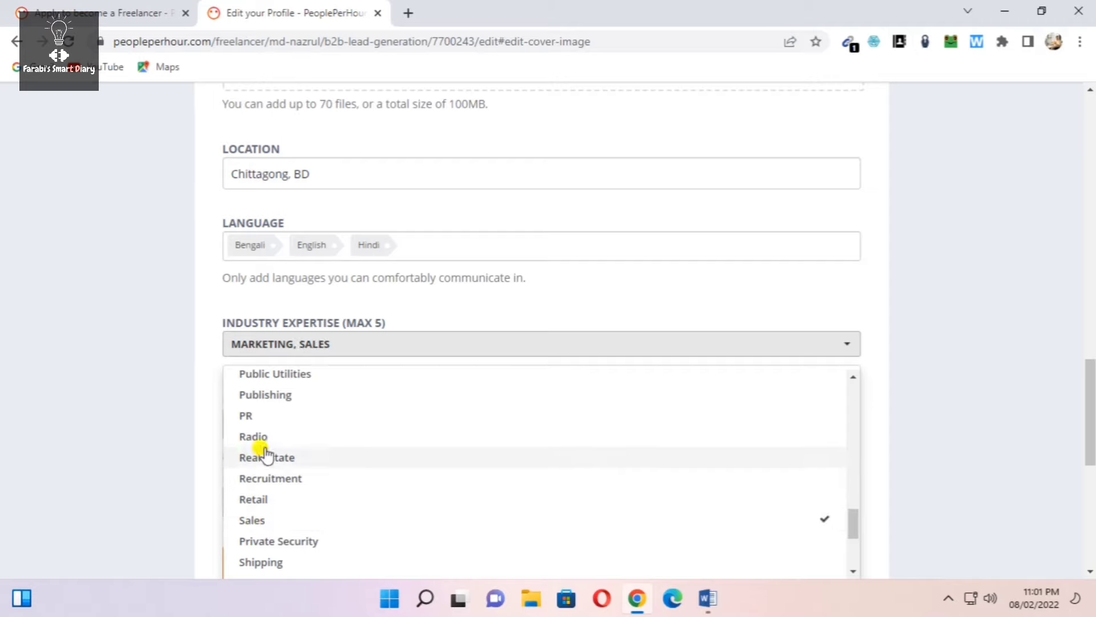
Add Technology, Mining and Internet as industry expertise, then close the list
scroll(271, 496, down, 3)
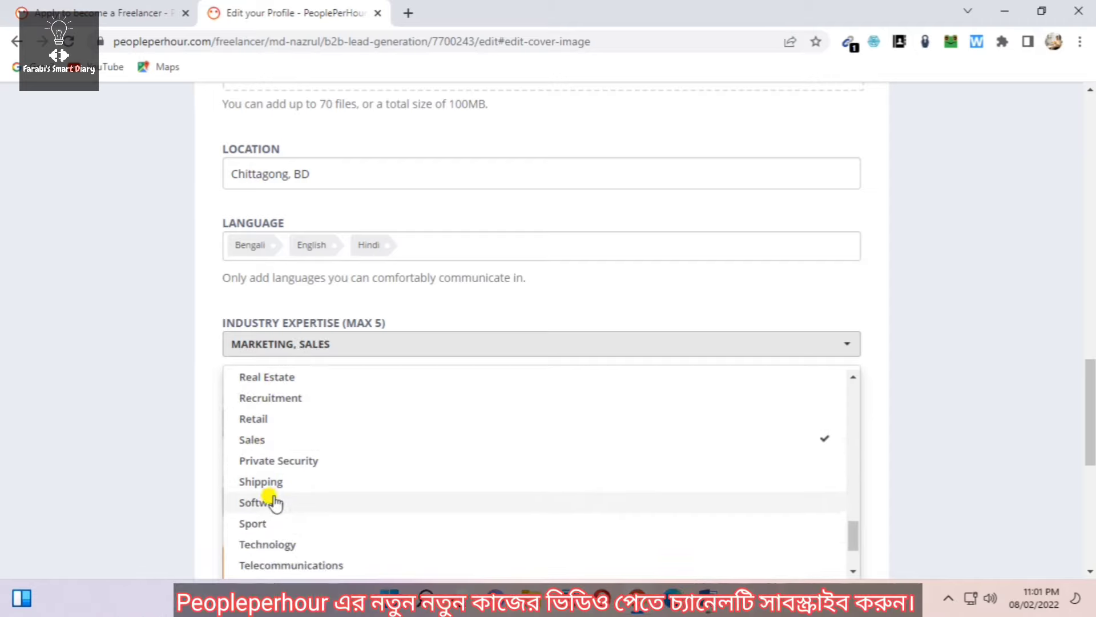
scroll(271, 490, down, 3)
click(272, 465)
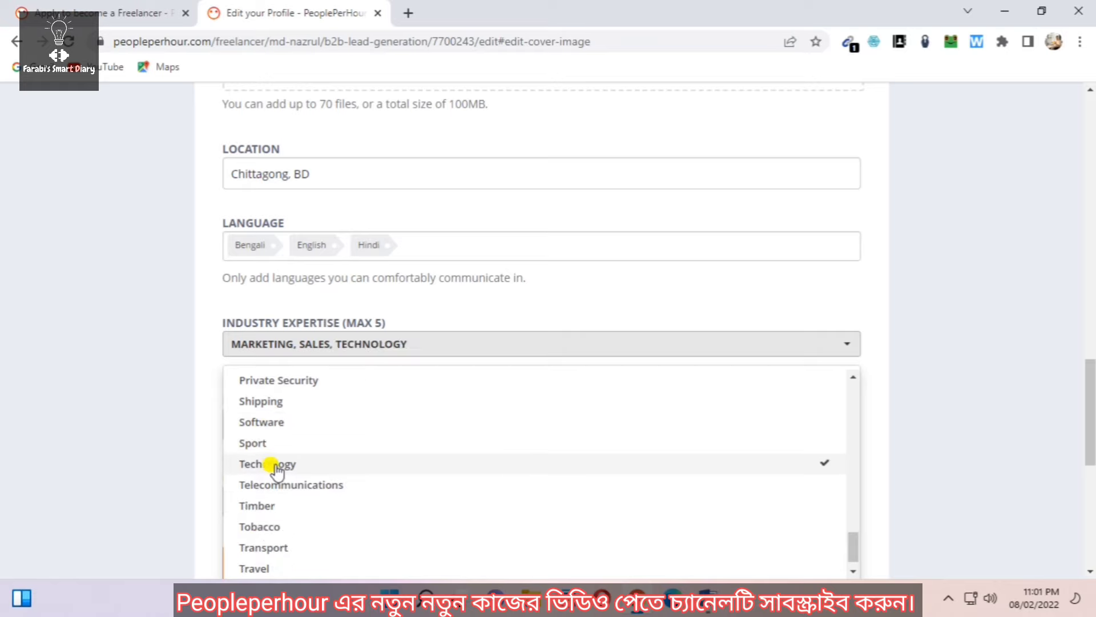
scroll(275, 508, down, 1)
scroll(279, 557, up, 3)
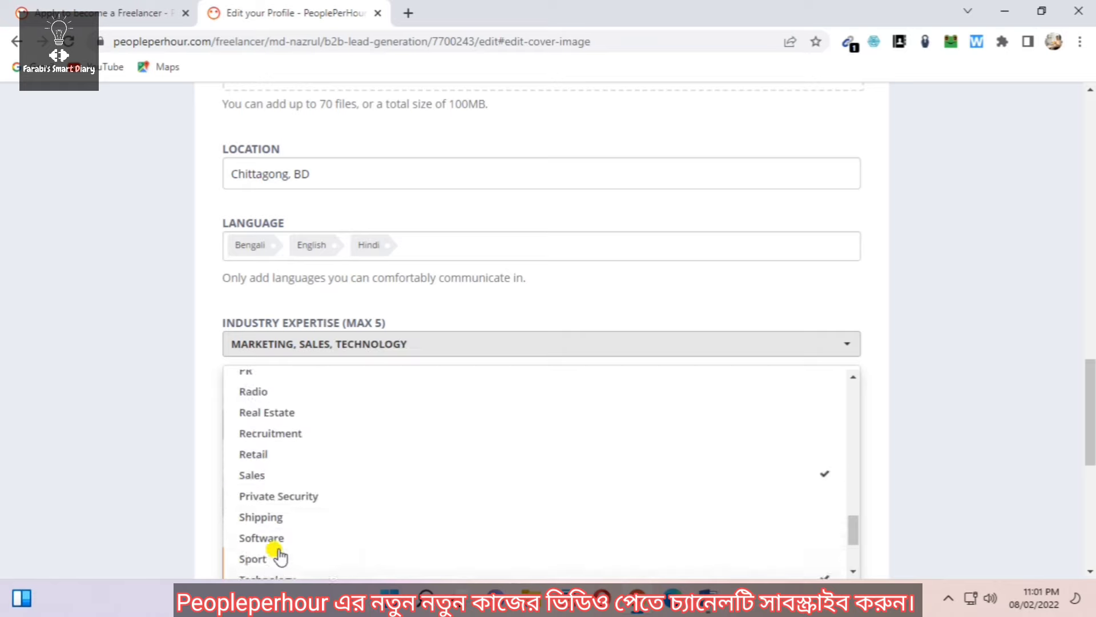
scroll(285, 460, up, 5)
scroll(286, 460, up, 1)
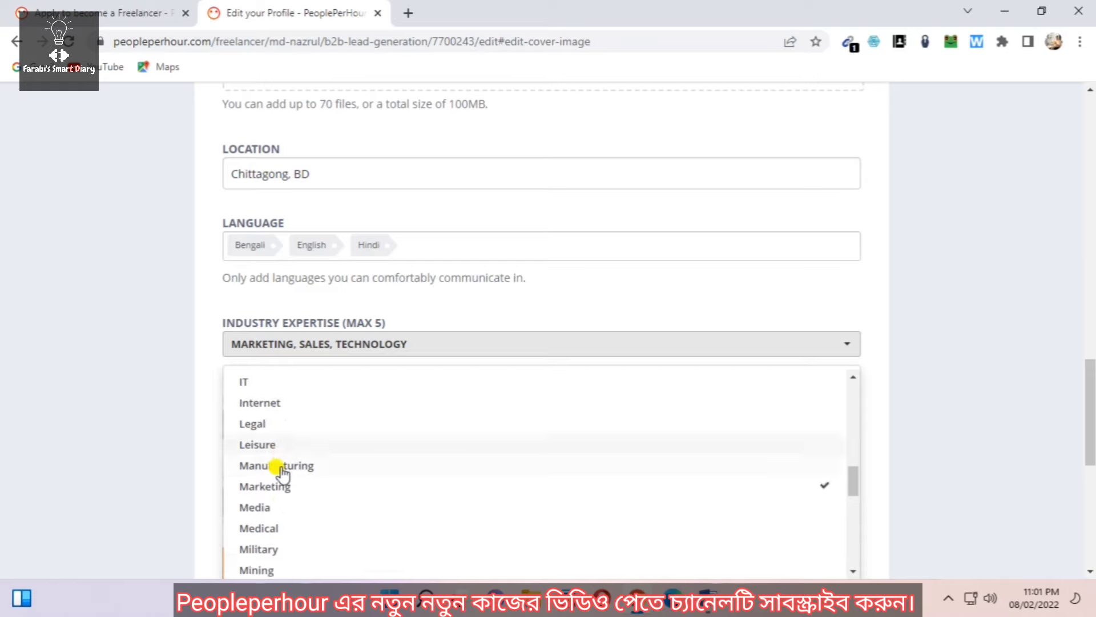
click(246, 569)
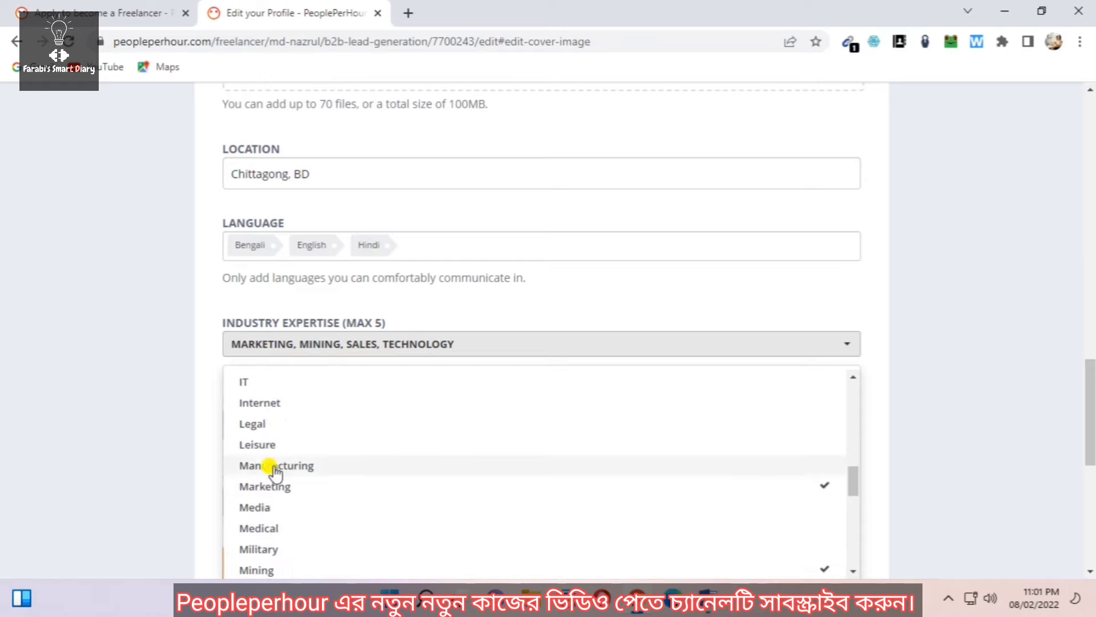
click(274, 408)
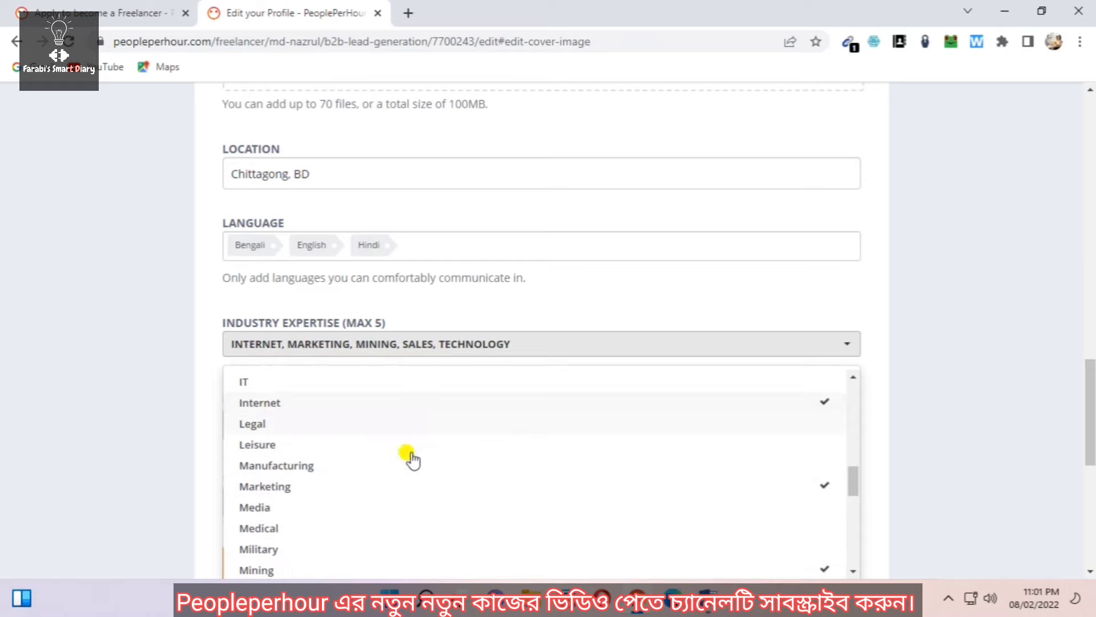
scroll(450, 458, down, 10)
scroll(600, 507, down, 5)
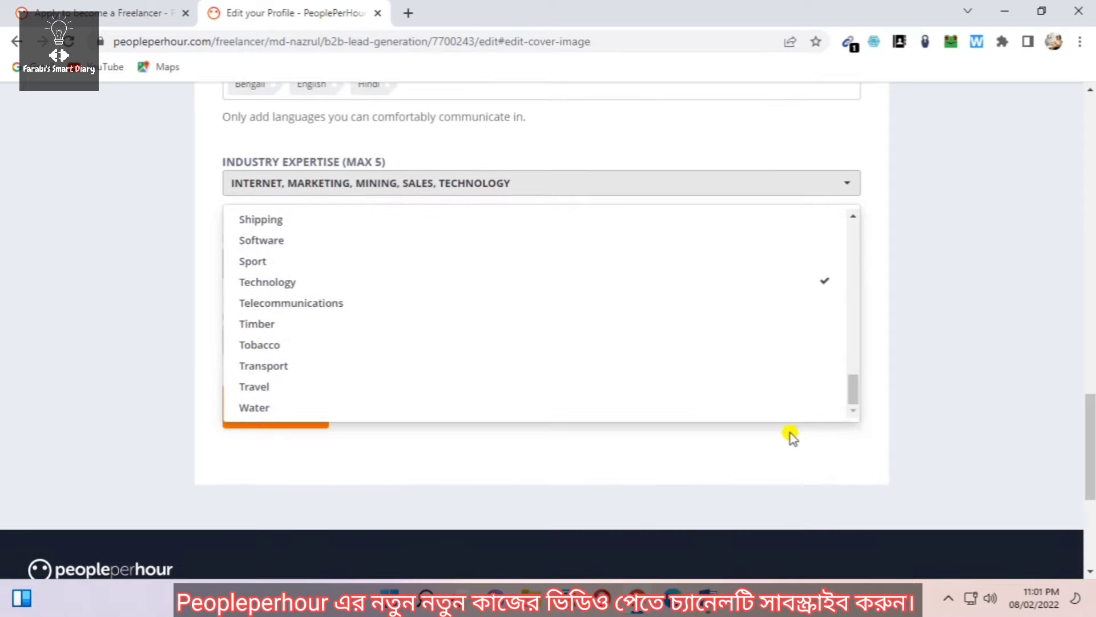
click(566, 278)
scroll(432, 289, up, 5)
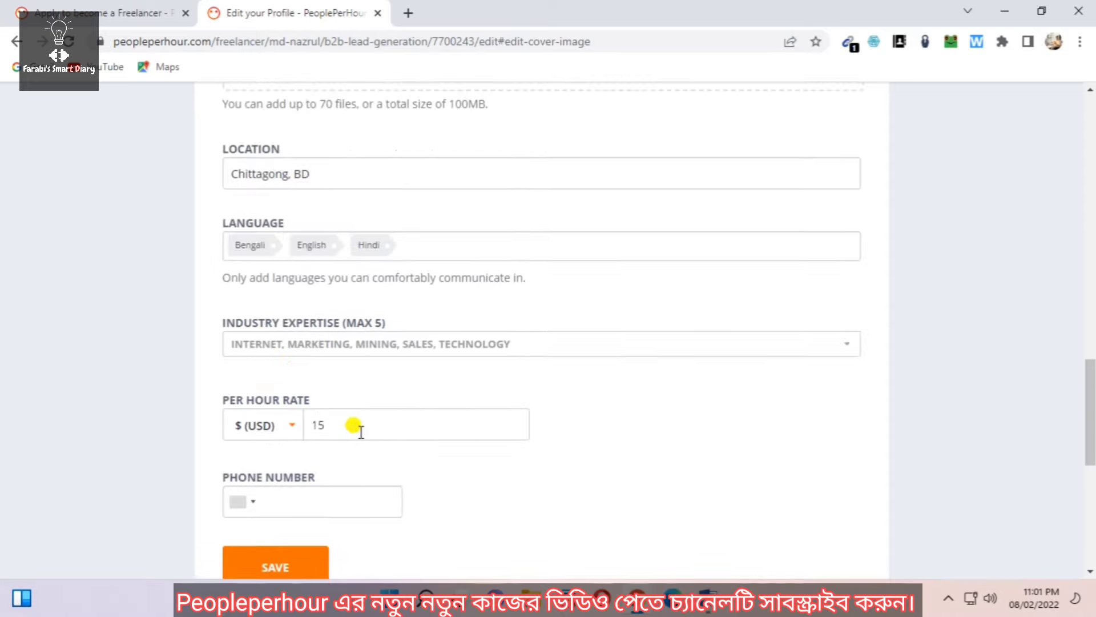
Set the phone country to Bangladesh (+880), enter the phone number, and save the profile
scroll(358, 421, down, 1)
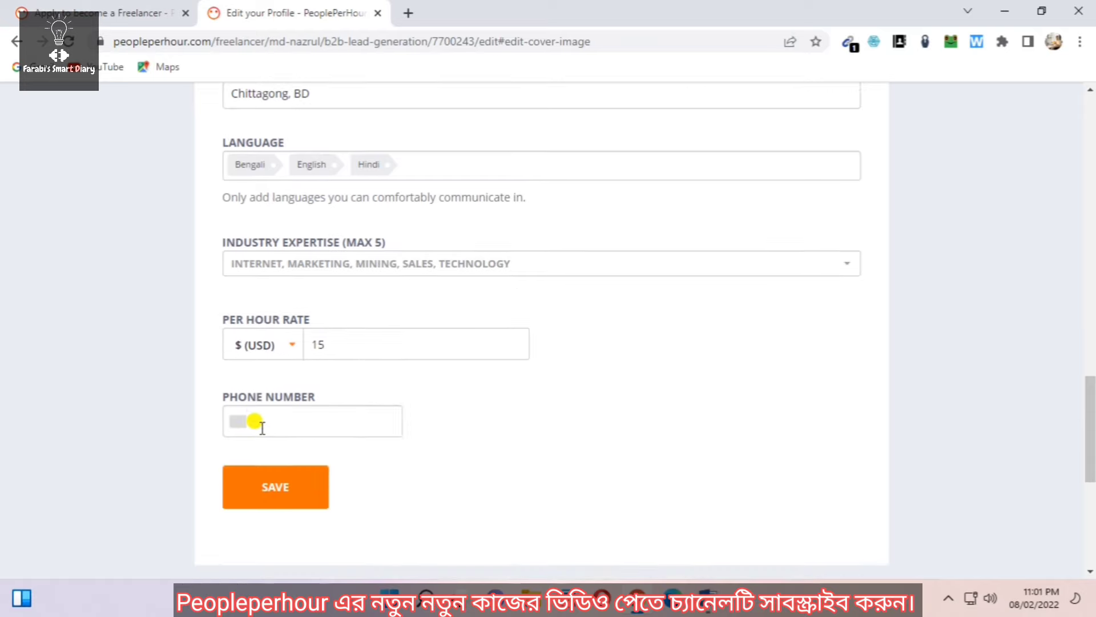
click(247, 421)
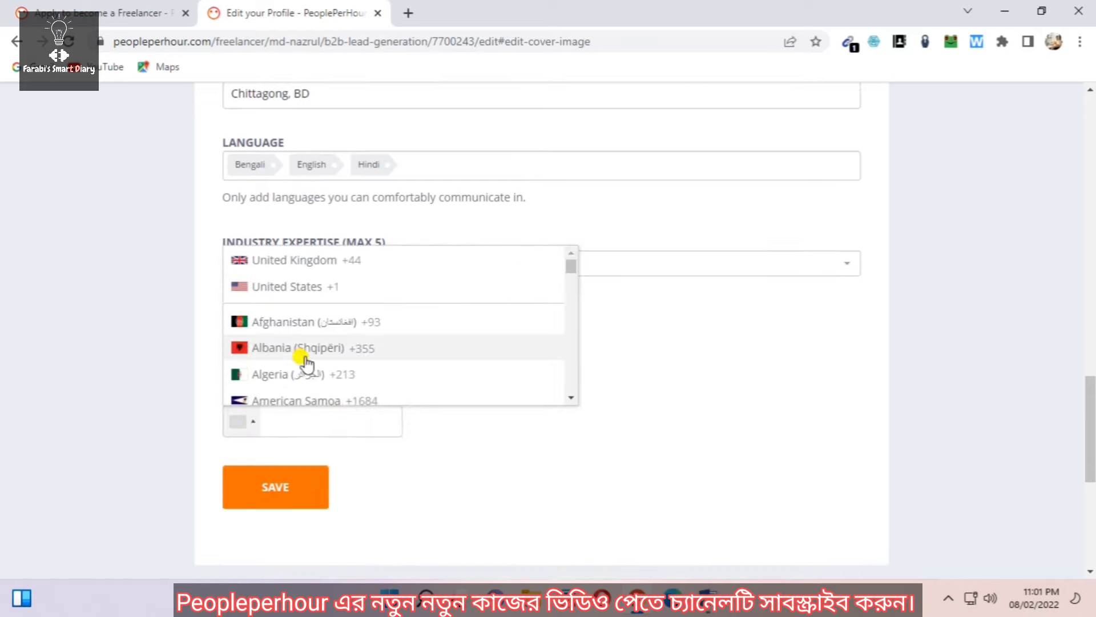
scroll(320, 361, down, 6)
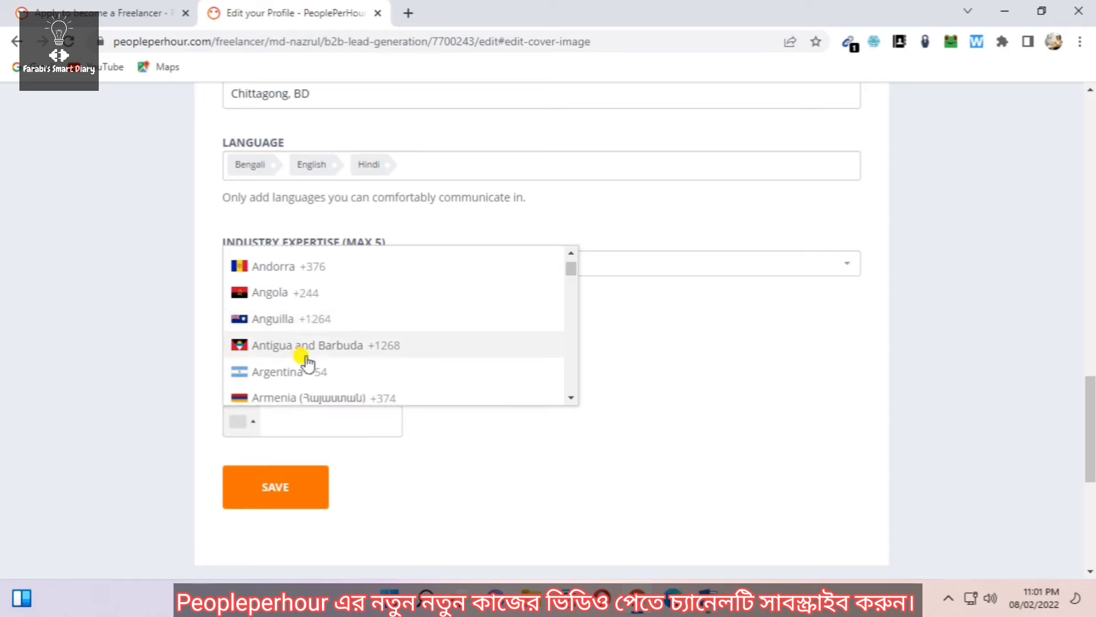
scroll(307, 361, down, 1)
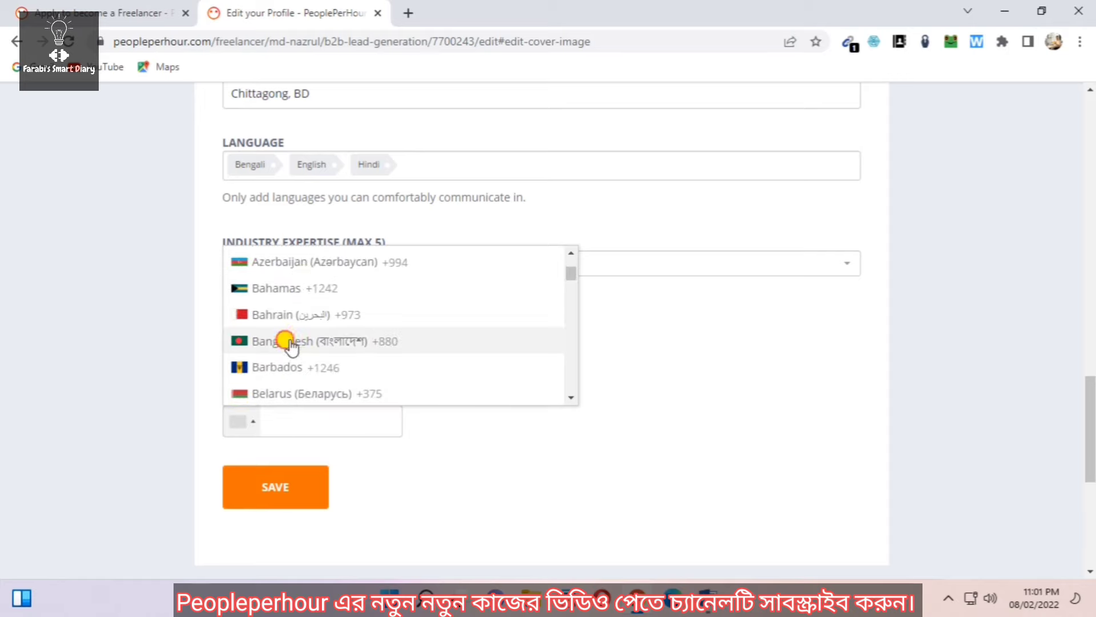
click(290, 342)
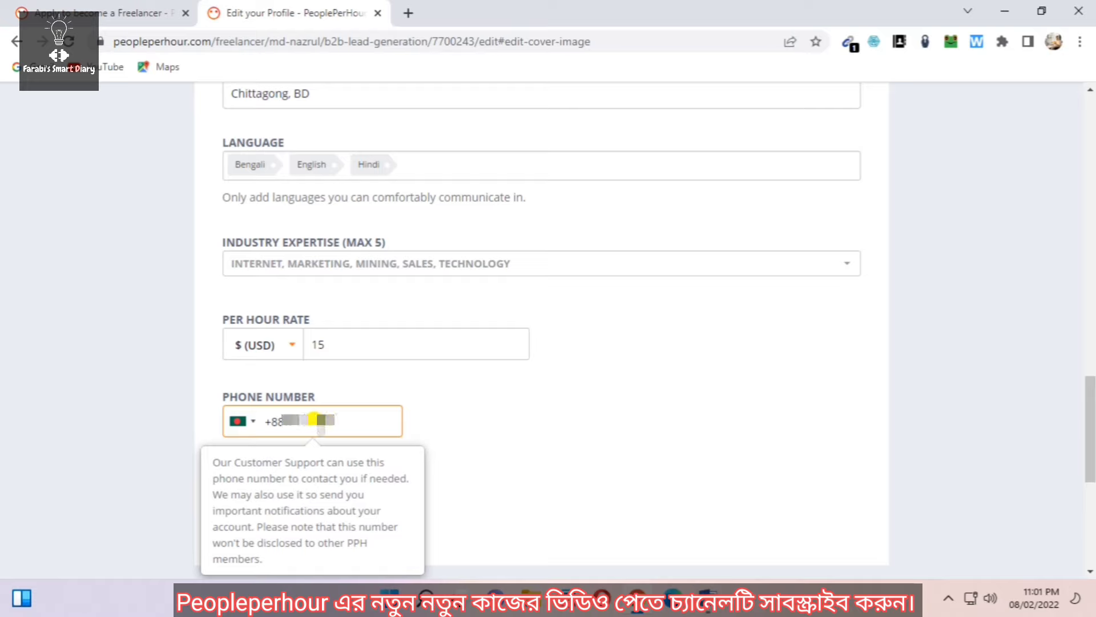
click(438, 441)
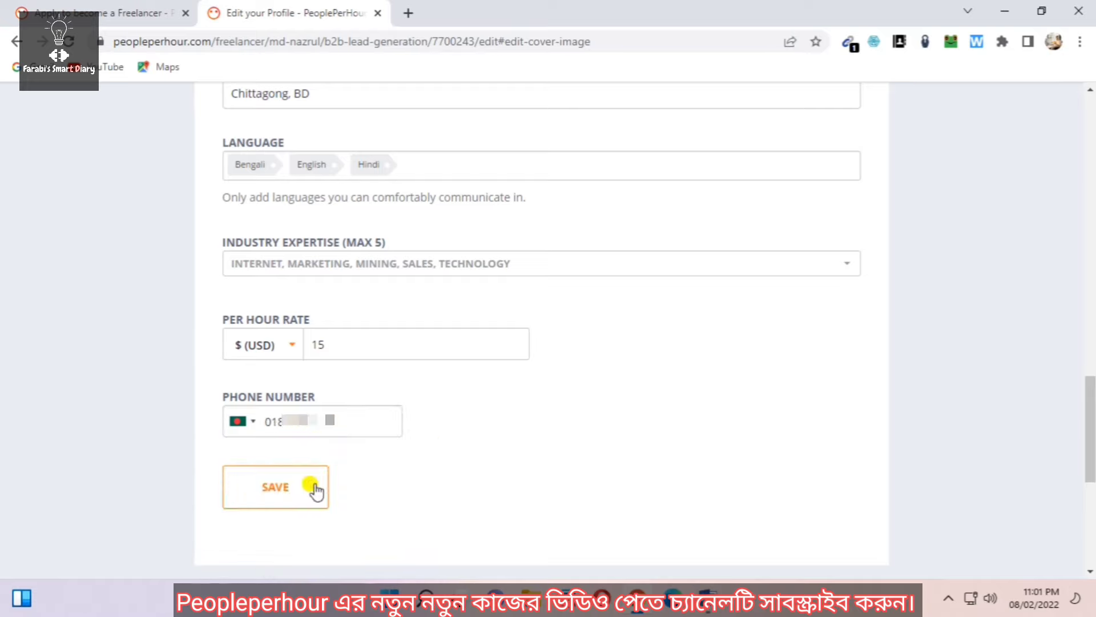
click(285, 492)
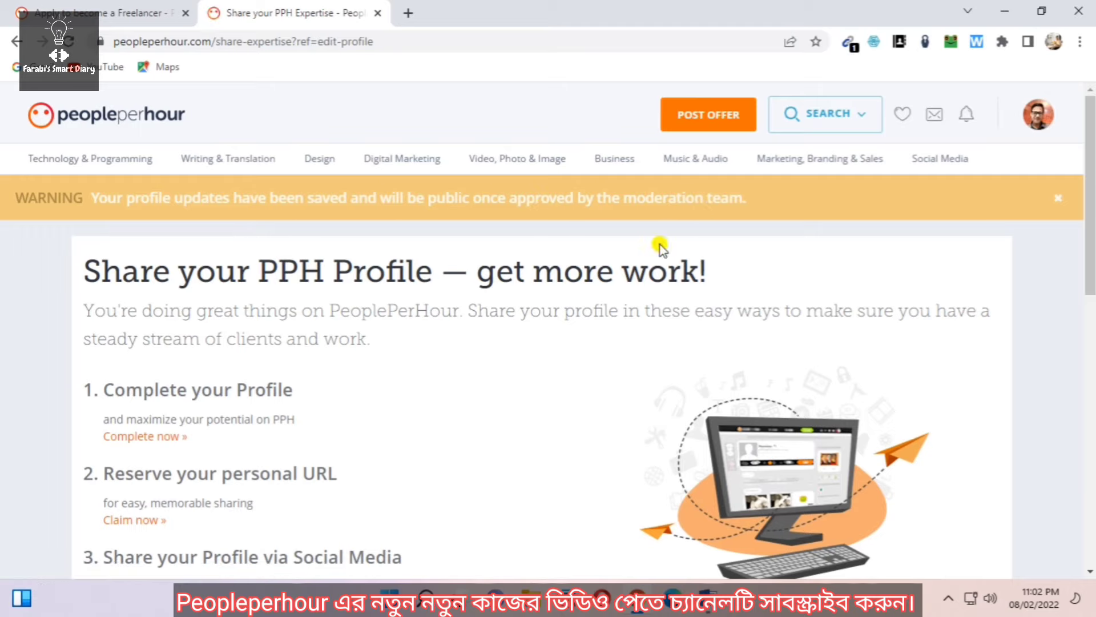
Scroll through the Share your PPH Profile page to review the moderation notice and sharing links
scroll(534, 294, down, 3)
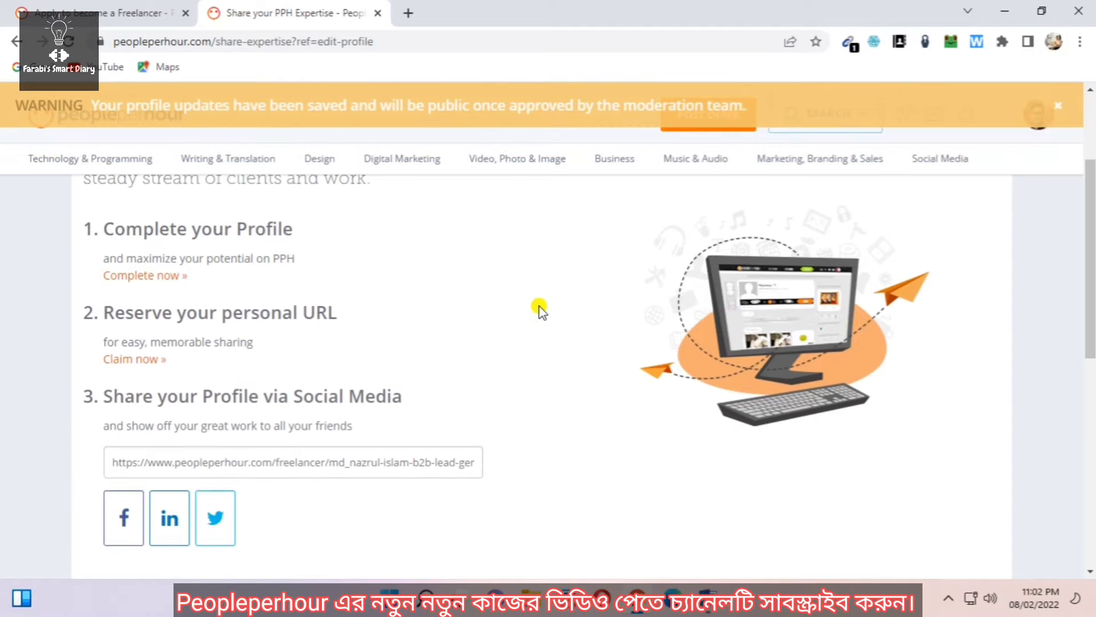
scroll(525, 337, down, 2)
scroll(599, 351, down, 3)
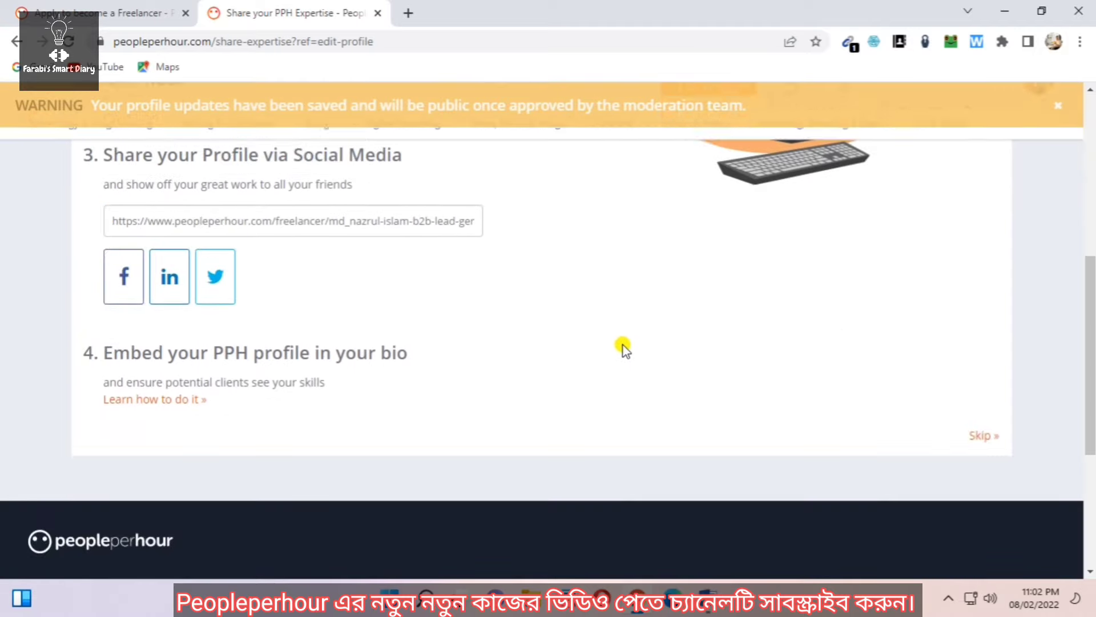
scroll(625, 348, up, 2)
scroll(606, 354, up, 5)
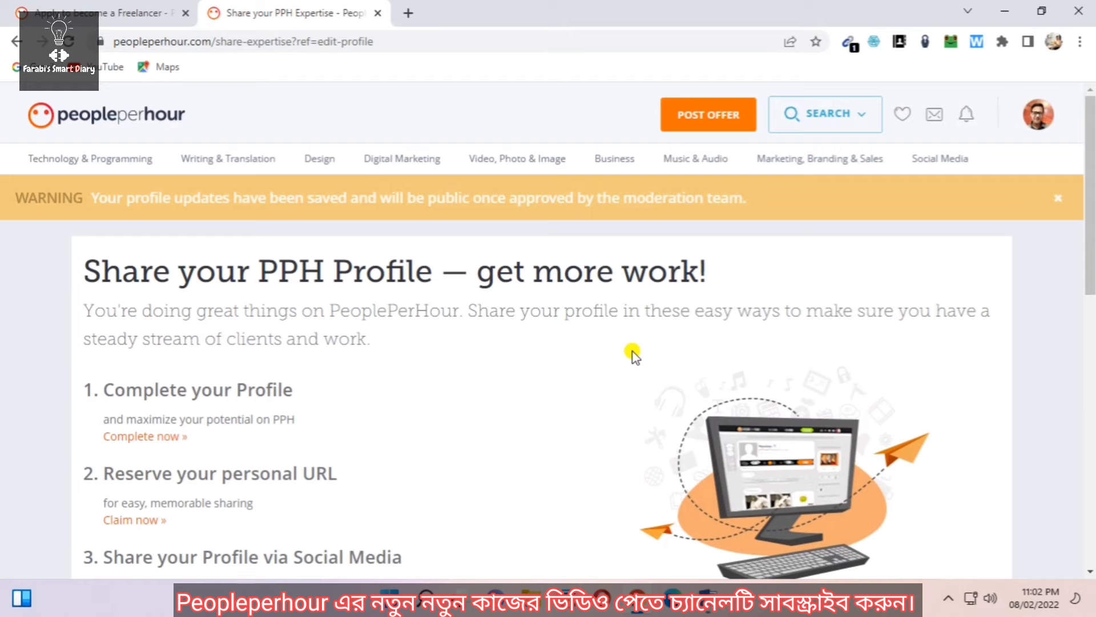
scroll(543, 431, down, 2)
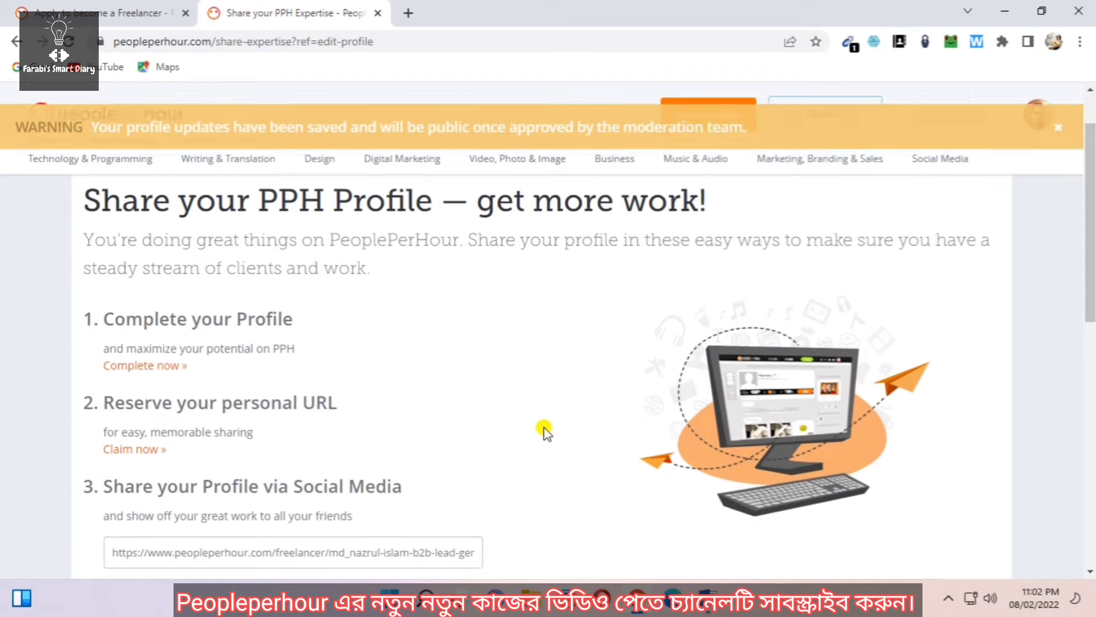
scroll(545, 377, down, 2)
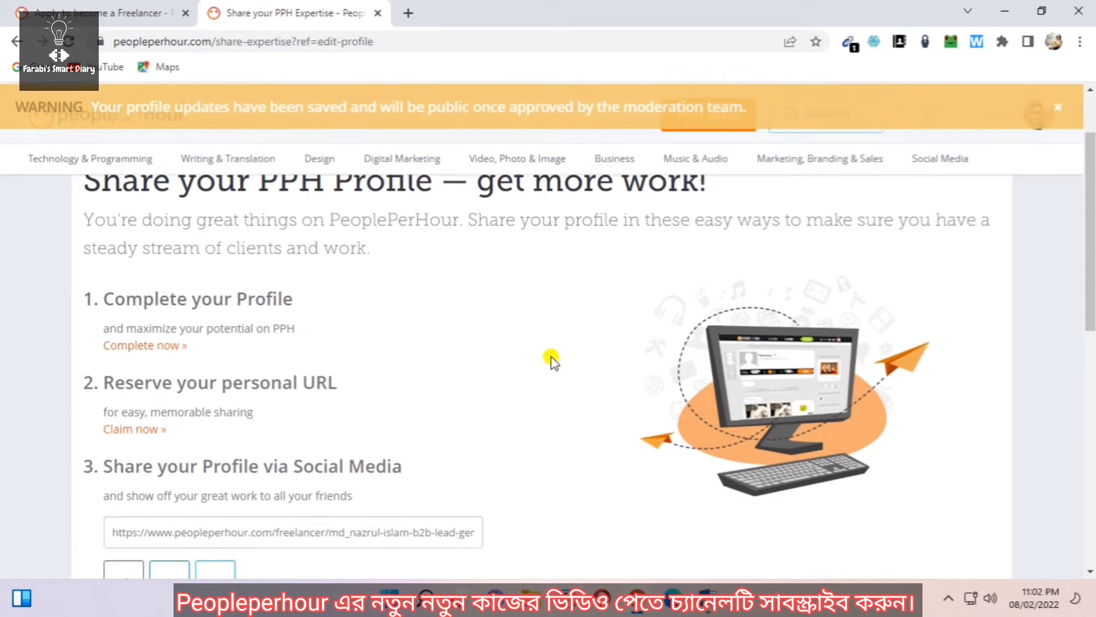